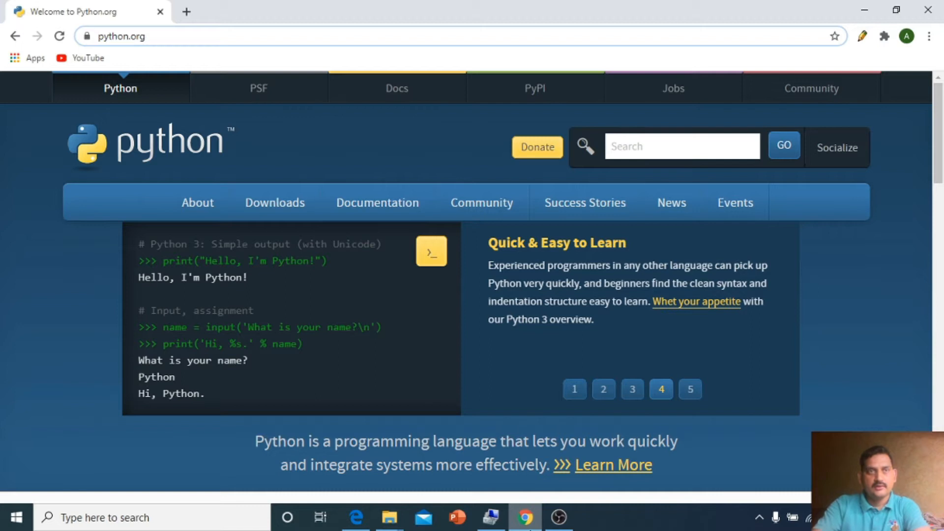
Step: Open the latest Python 3 release page, Python 3.8.4, from python.org's Windows downloads
left_click(154, 36)
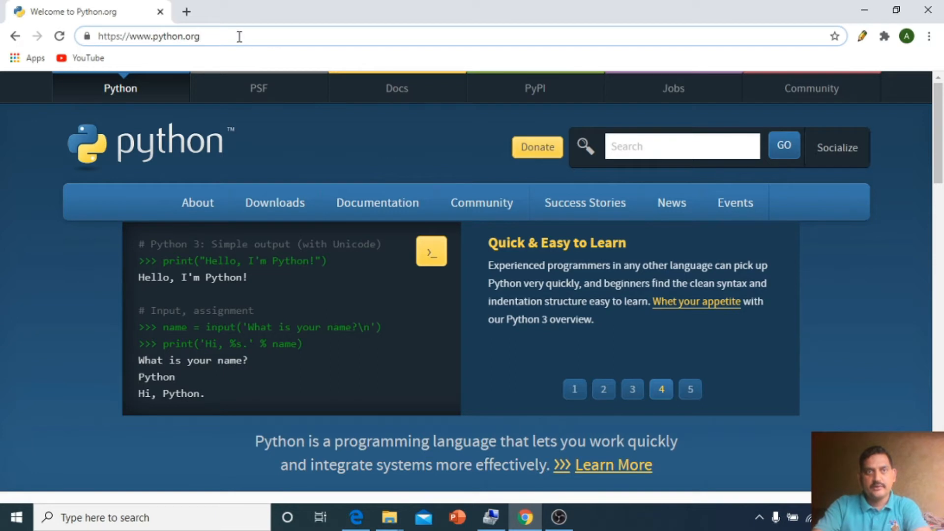
mouse_move(281, 197)
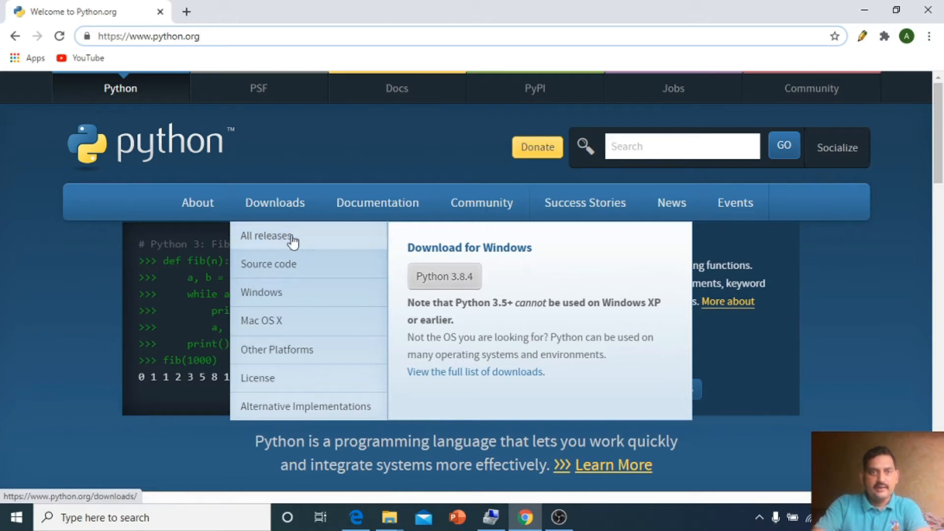
left_click(285, 294)
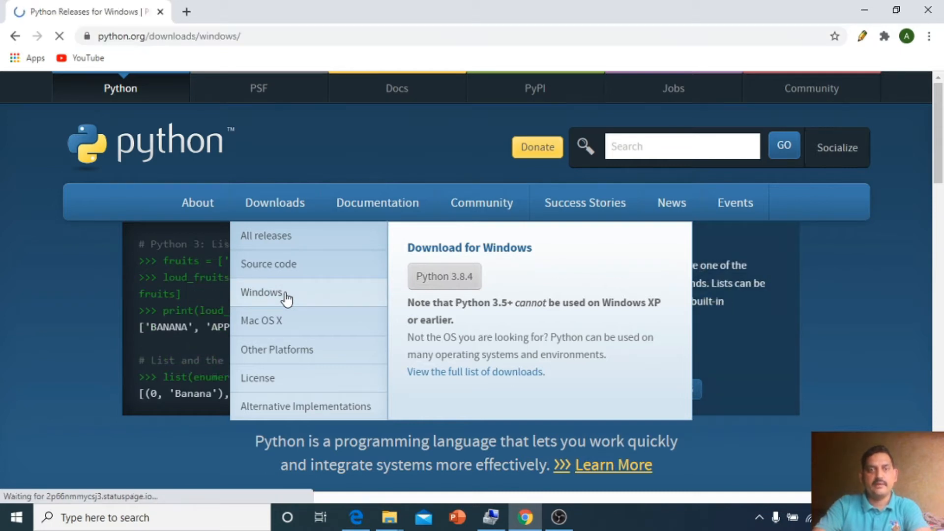
scroll(413, 317, "down", 1)
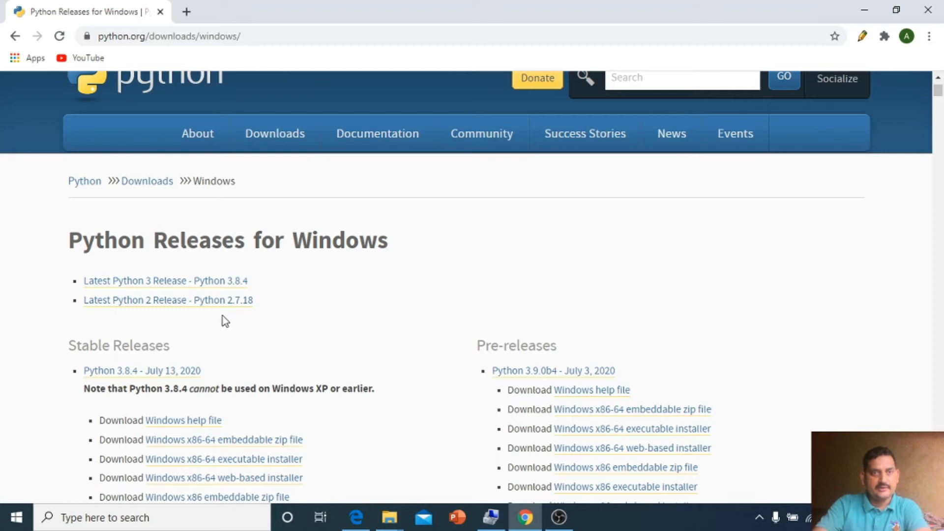
left_click(214, 282)
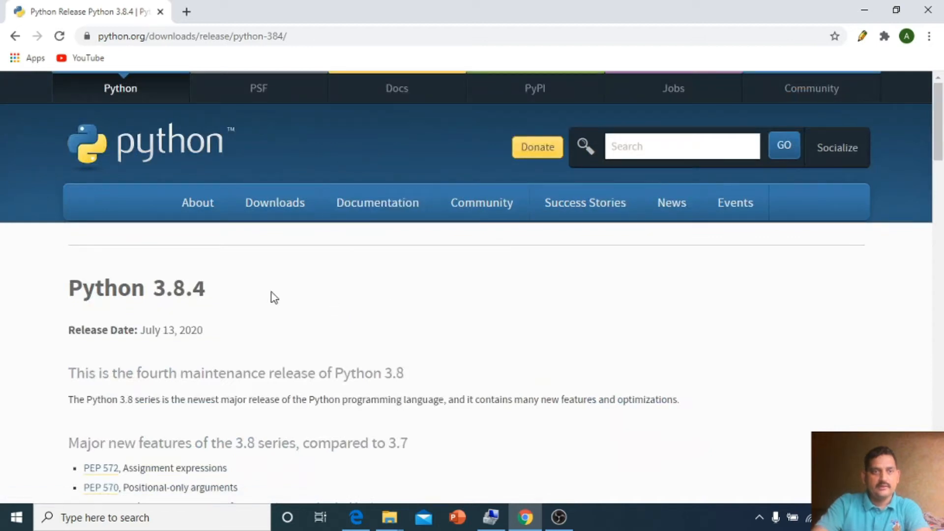
Step: Download the Windows x86-64 executable installer from the Files table of the Python 3.8.4 release page
left_click_drag(220, 295, 69, 289)
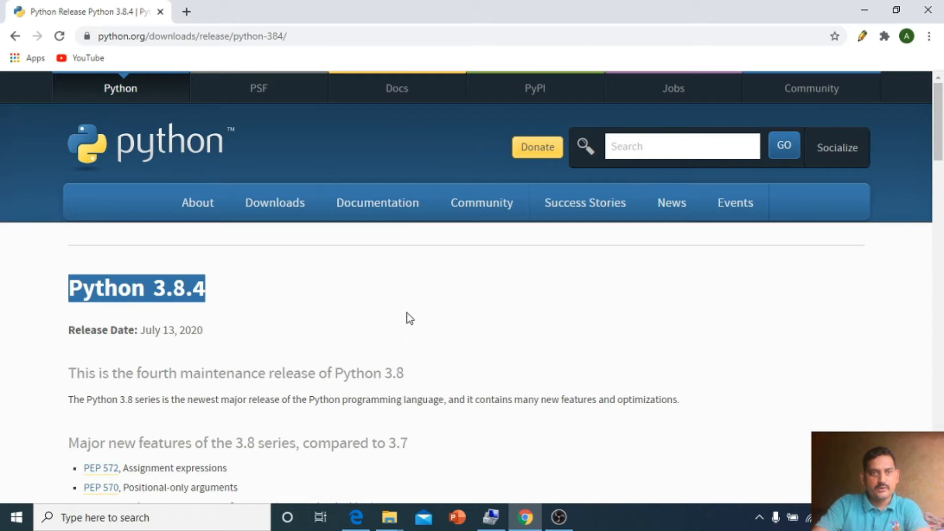
scroll(486, 324, "down", 10)
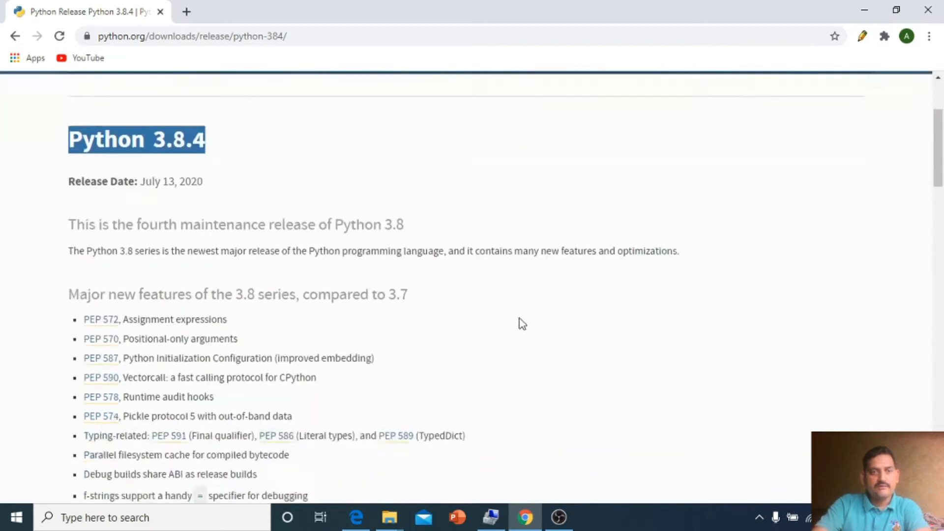
scroll(599, 317, "down", 15)
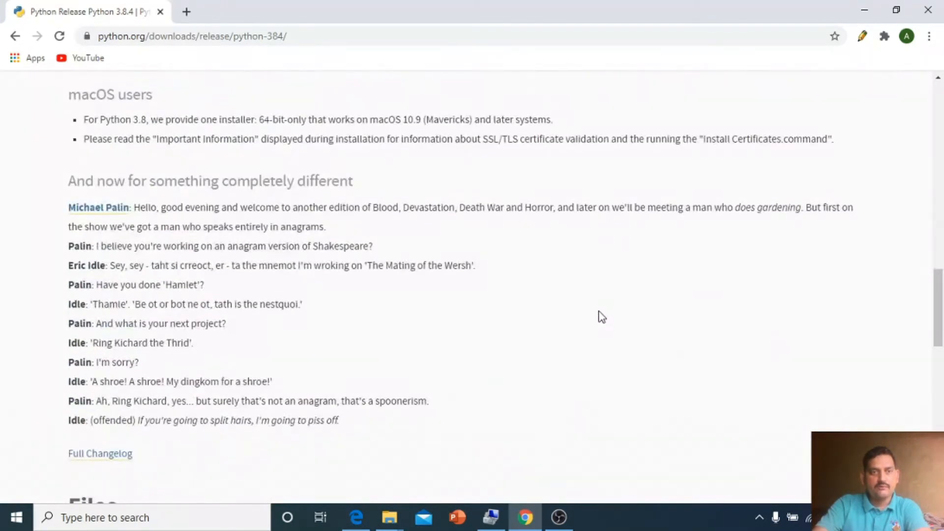
scroll(601, 310, "down", 1)
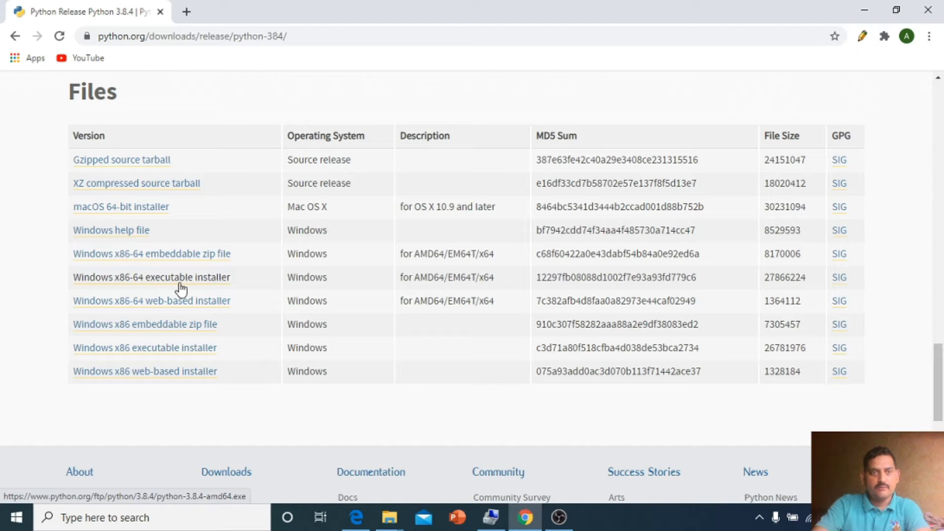
left_click(209, 281)
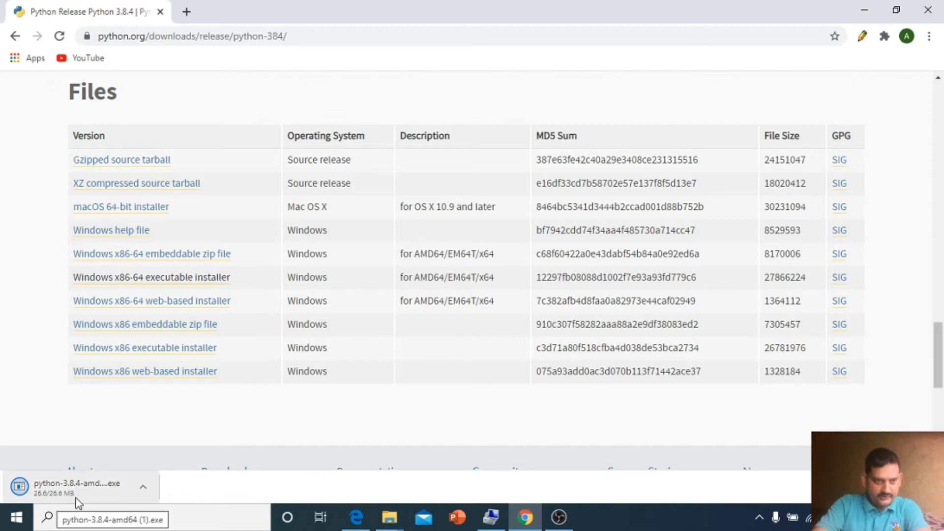
Step: Launch the downloaded python-3.8.4-amd64 installer and allow the file to run
left_click(64, 494)
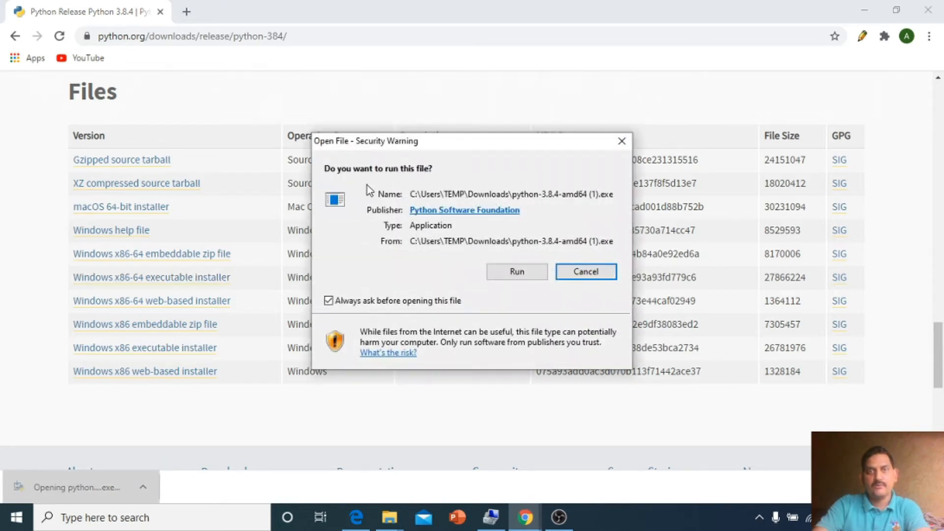
left_click(513, 271)
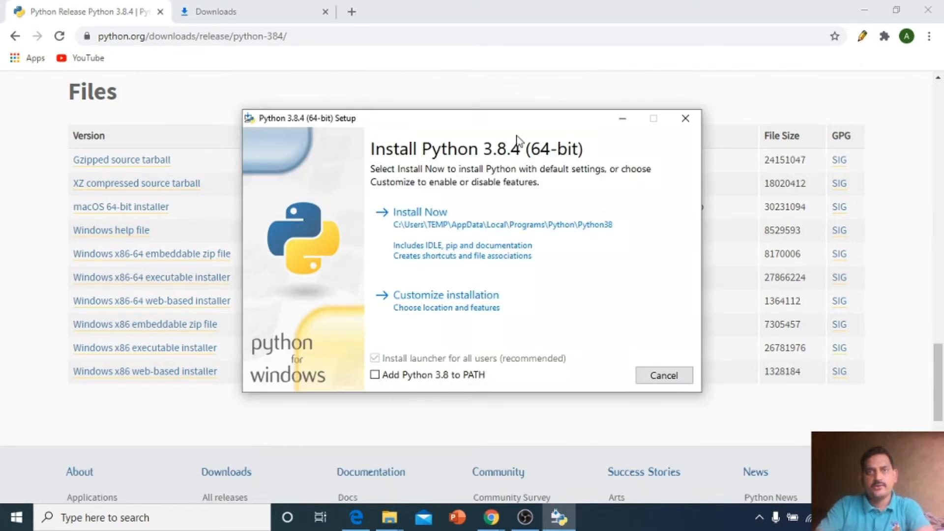
Step: Review the optional features offered by the customized installation, and return to the installer's first page
left_click_drag(500, 126, 495, 107)
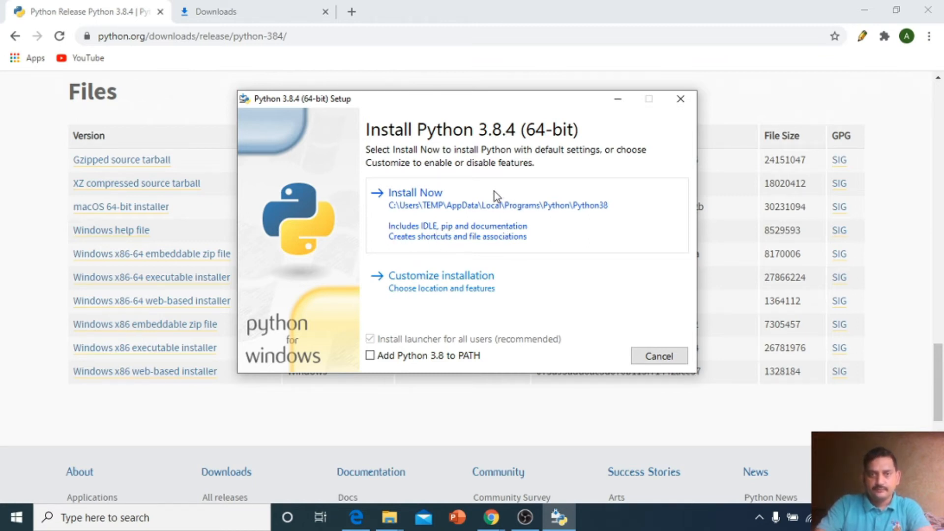
left_click(440, 284)
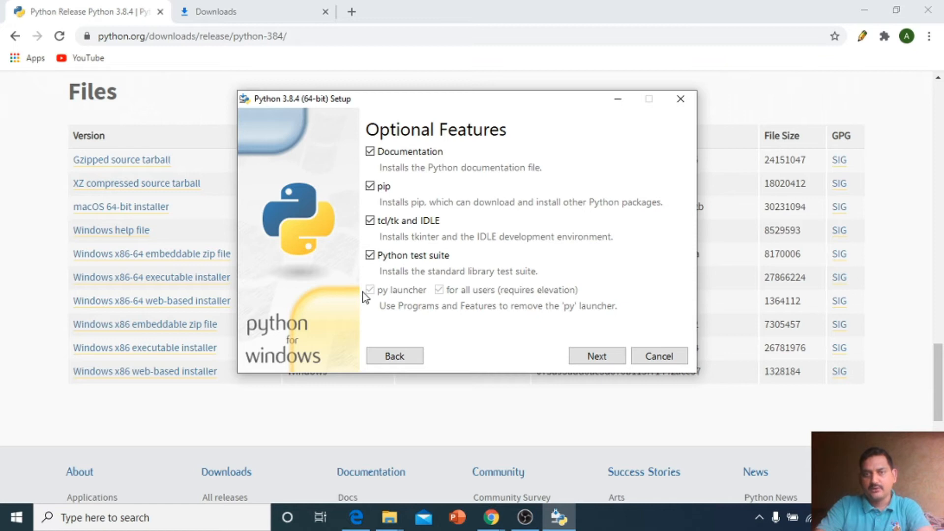
left_click(401, 356)
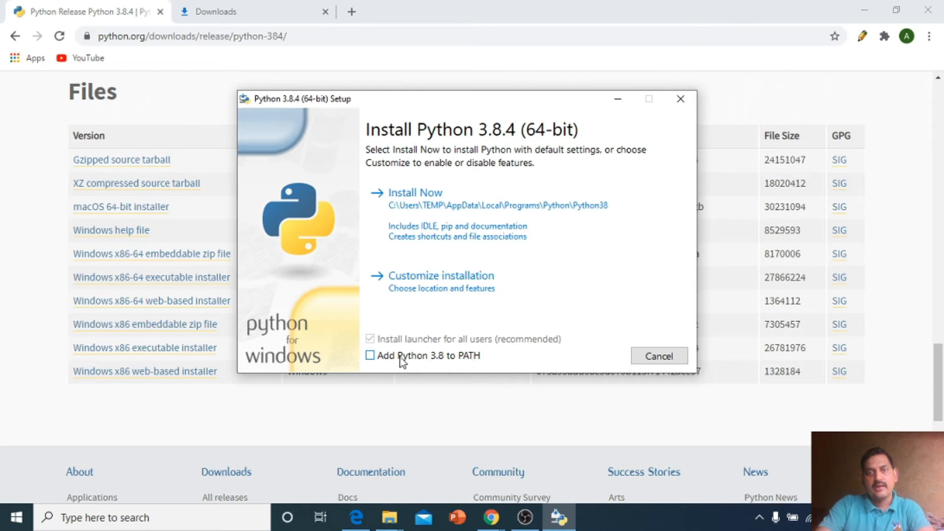
Step: Install Python 3.8.4 with default settings and Add Python 3.8 to PATH enabled, and close the finished setup
left_click(370, 356)
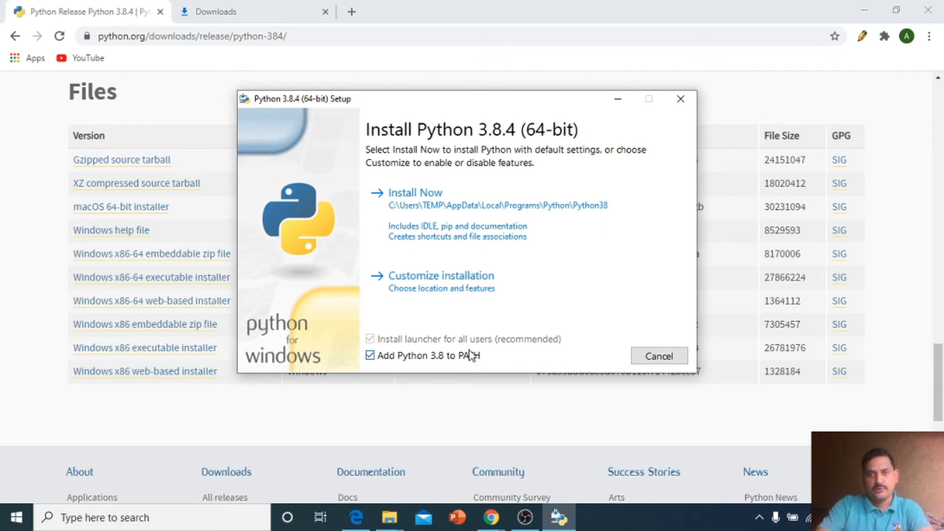
left_click(434, 207)
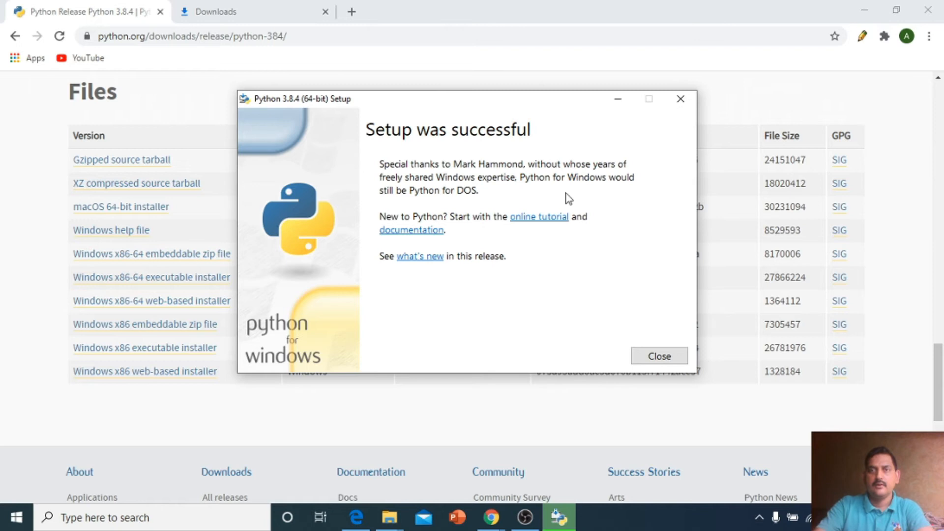
left_click(645, 352)
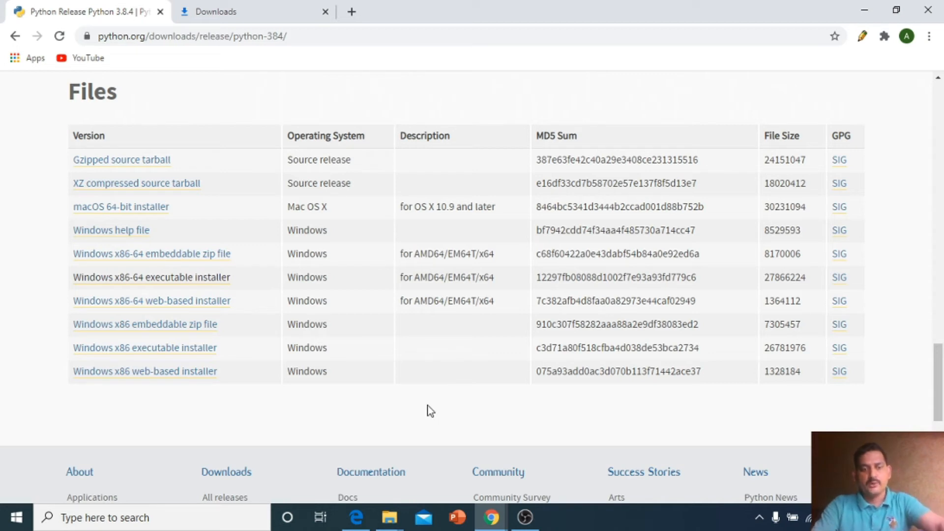
Step: Open a Command Prompt with cmd and start the Python interpreter using the python command
key("super+r")
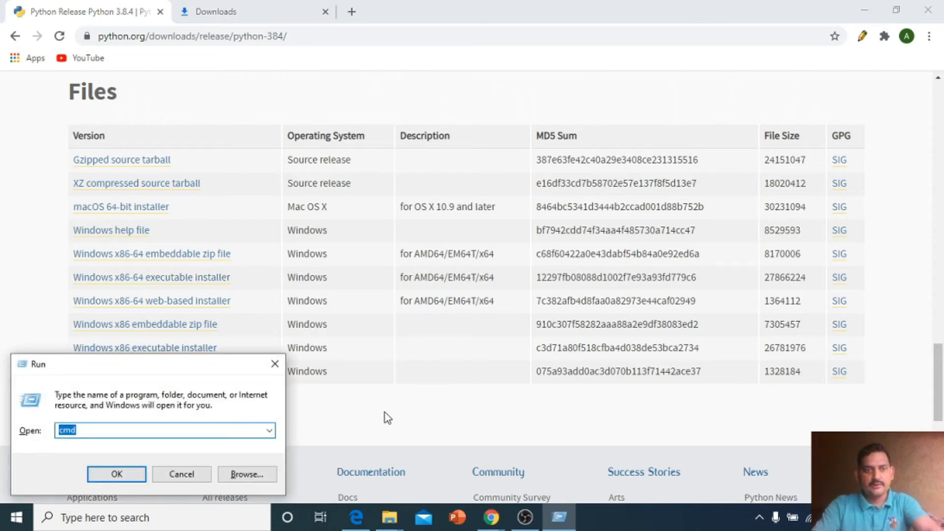
left_click(110, 478)
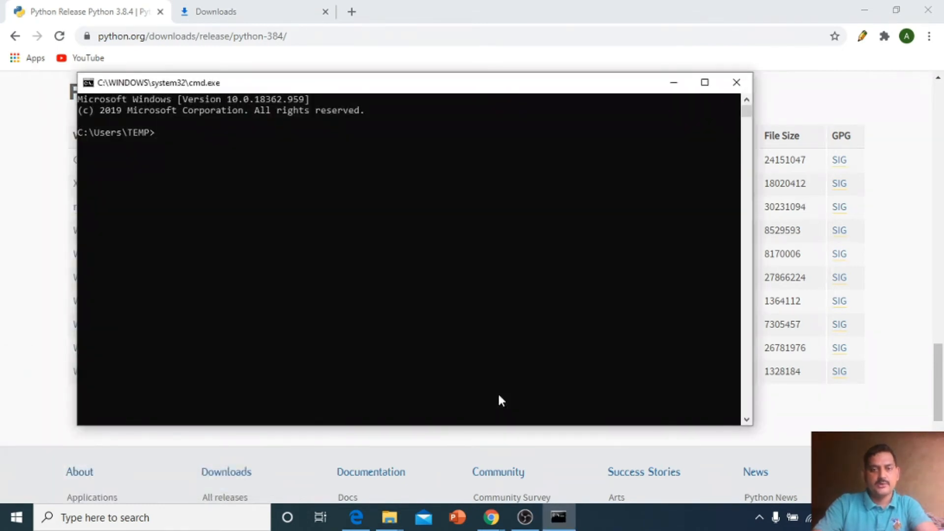
type("pytho")
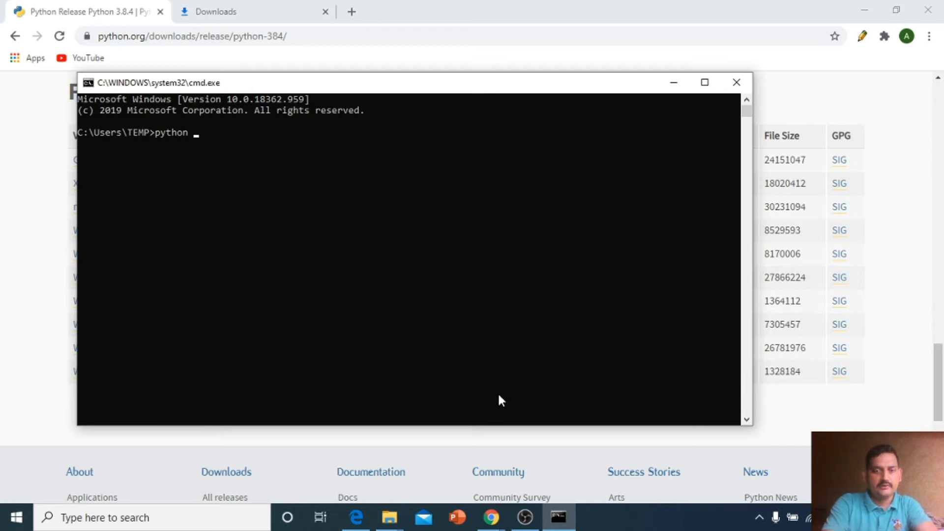
type("n")
key("Return")
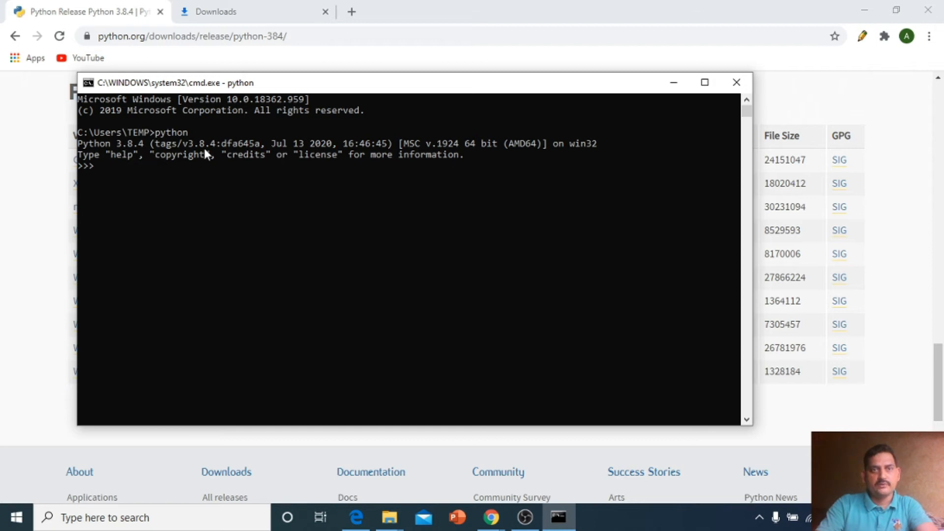
Step: Run print("Hello") in the Python interpreter and leave it with exit()
type("pri")
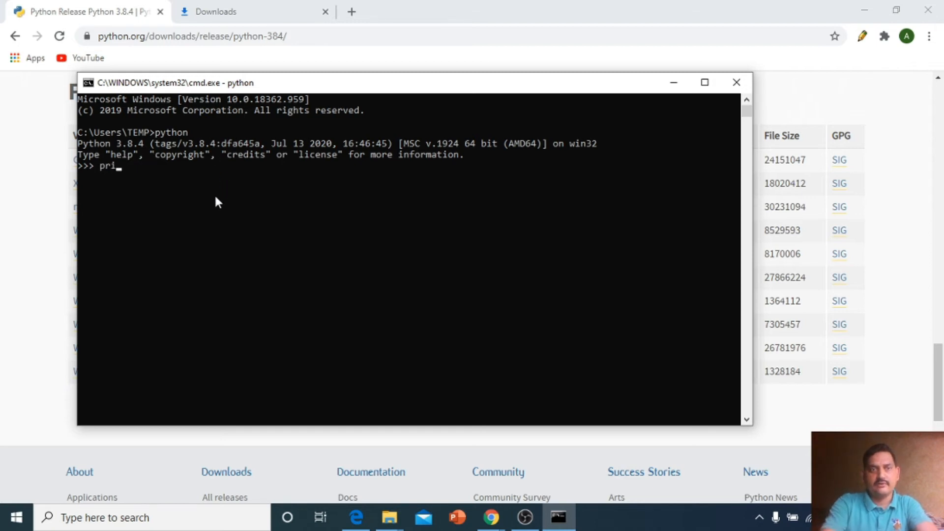
type("nt(\"H")
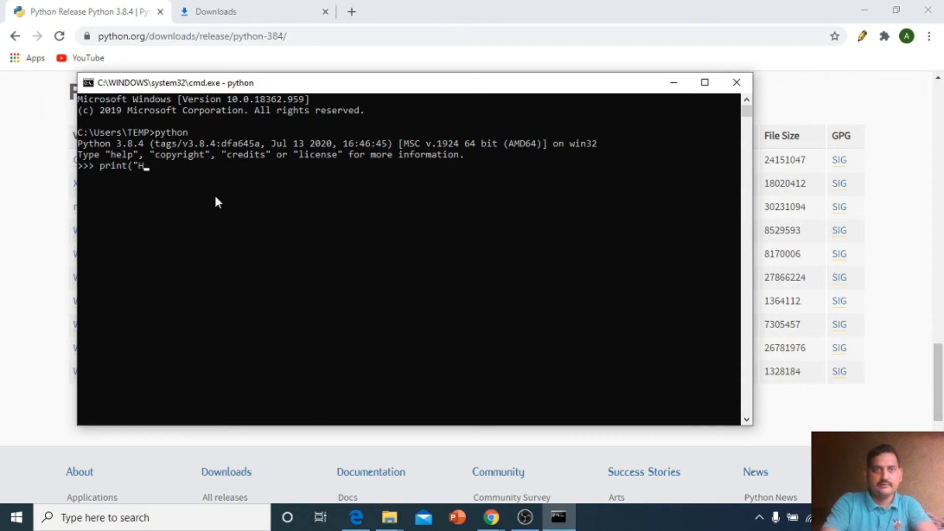
type("ello\")")
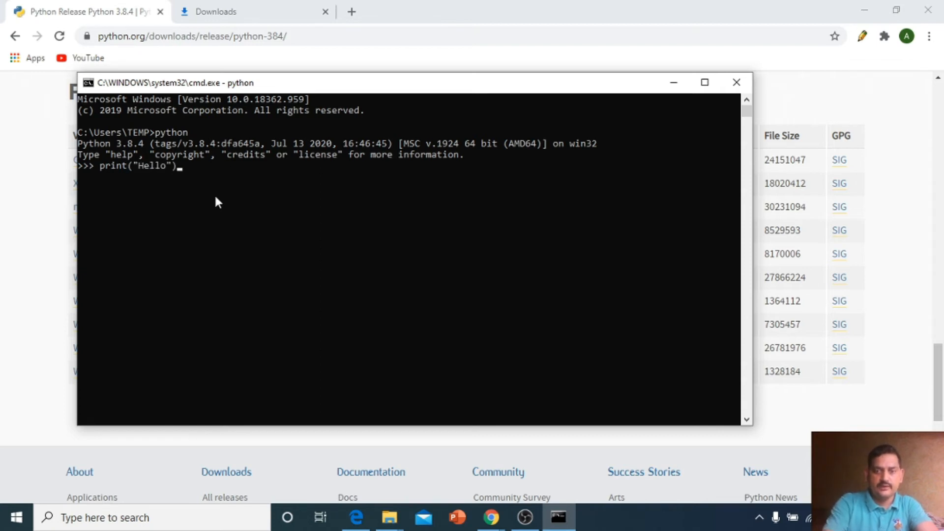
key("Return")
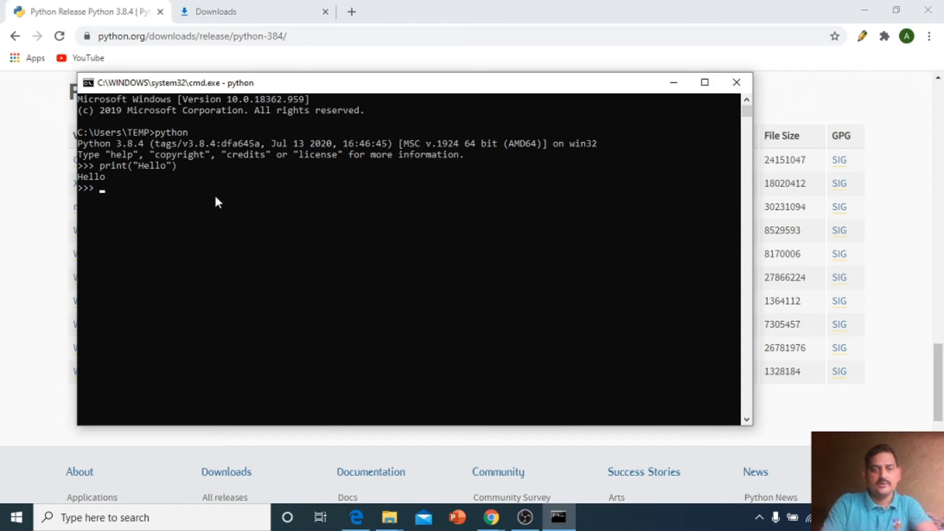
type("exit")
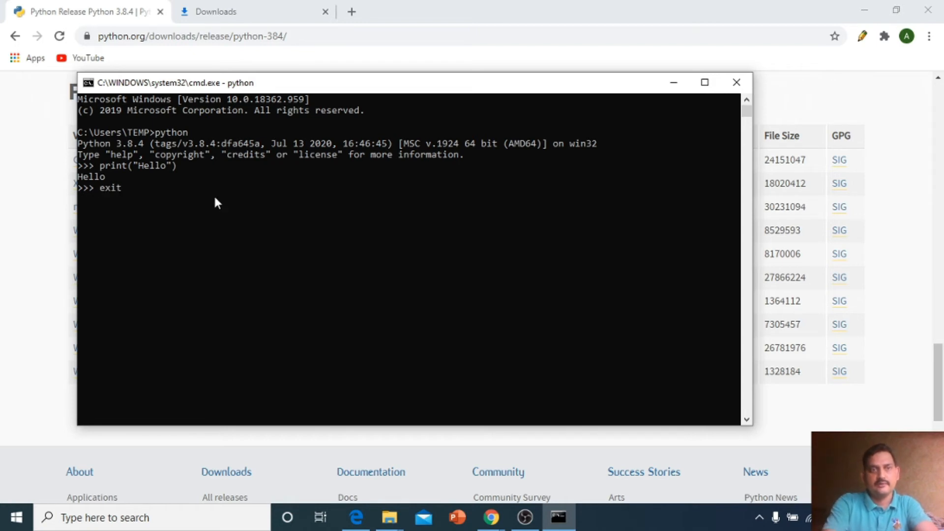
type("()")
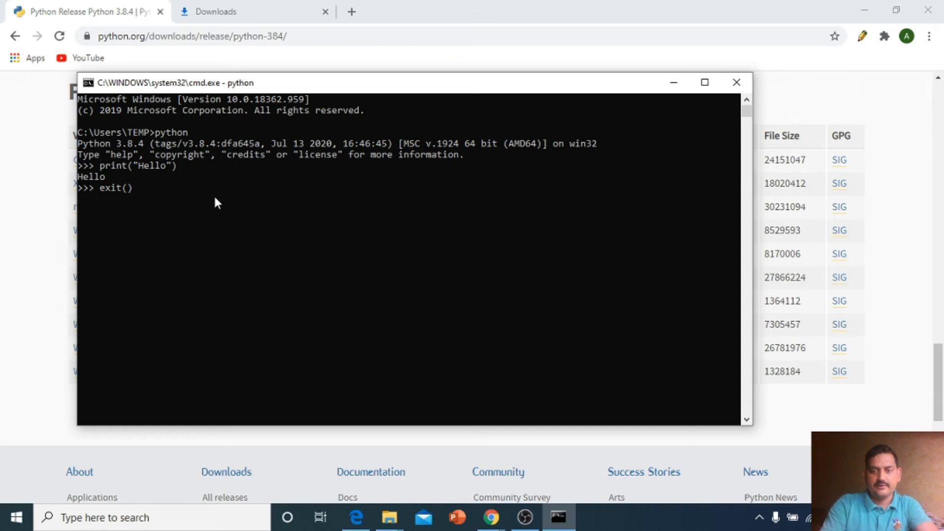
key("Return")
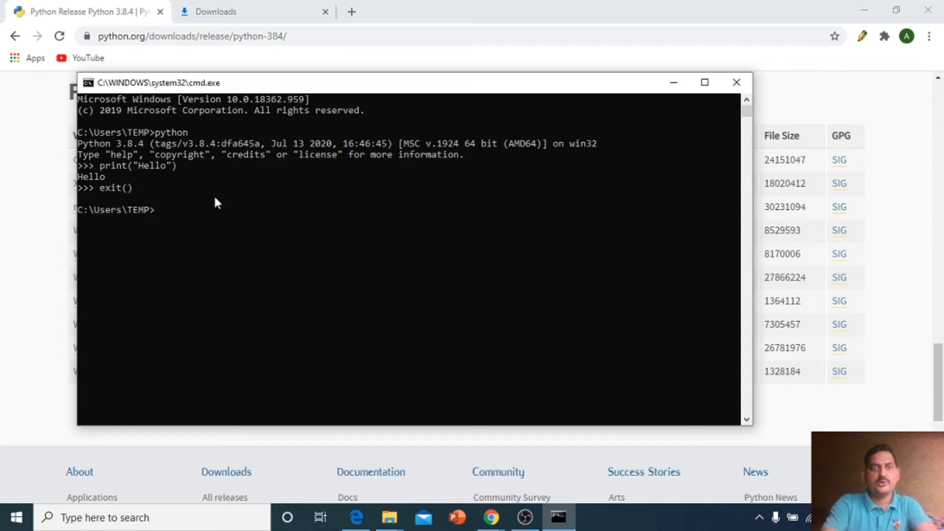
Step: Run pip without arguments in the Command Prompt, and close the prompt with exit()
type("pip")
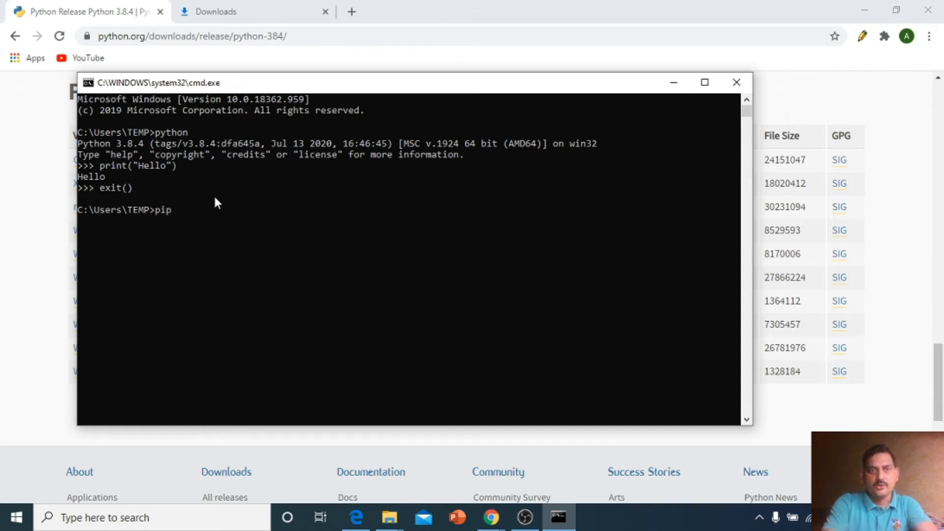
key("Return")
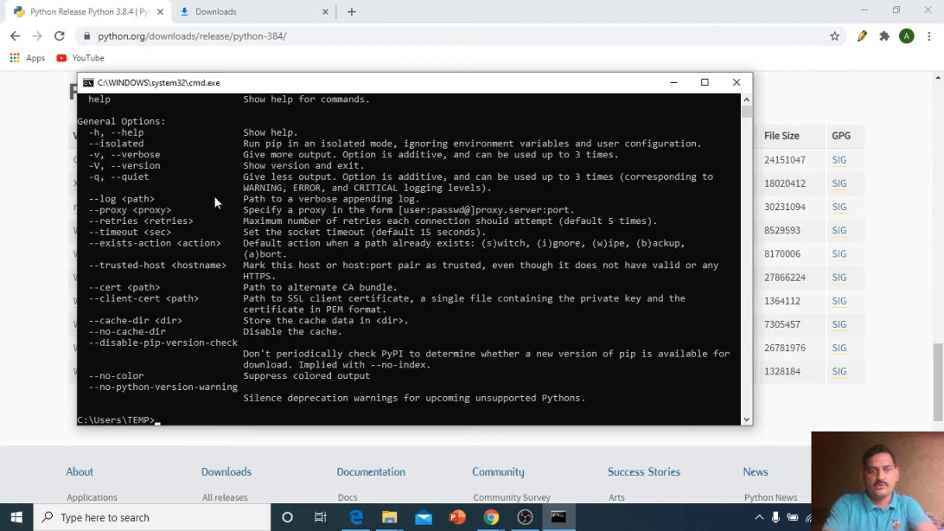
type("xit(")
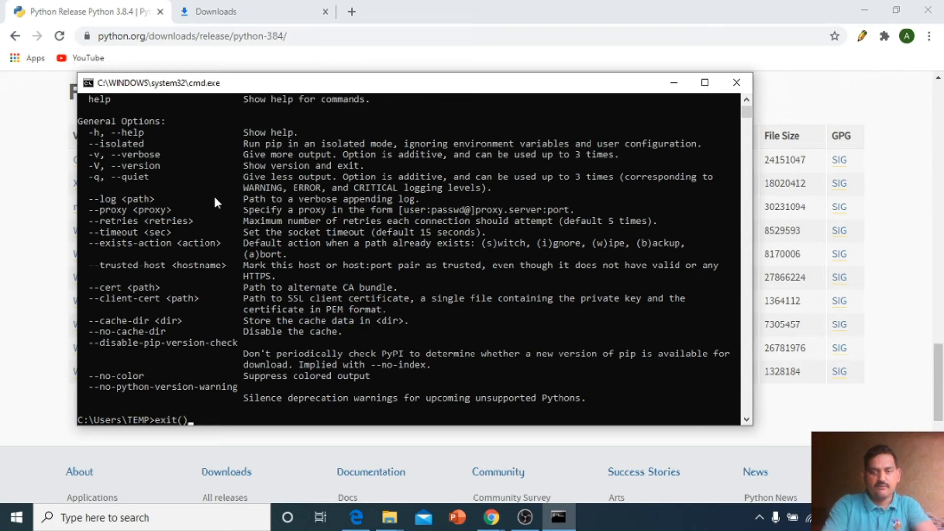
key("Return")
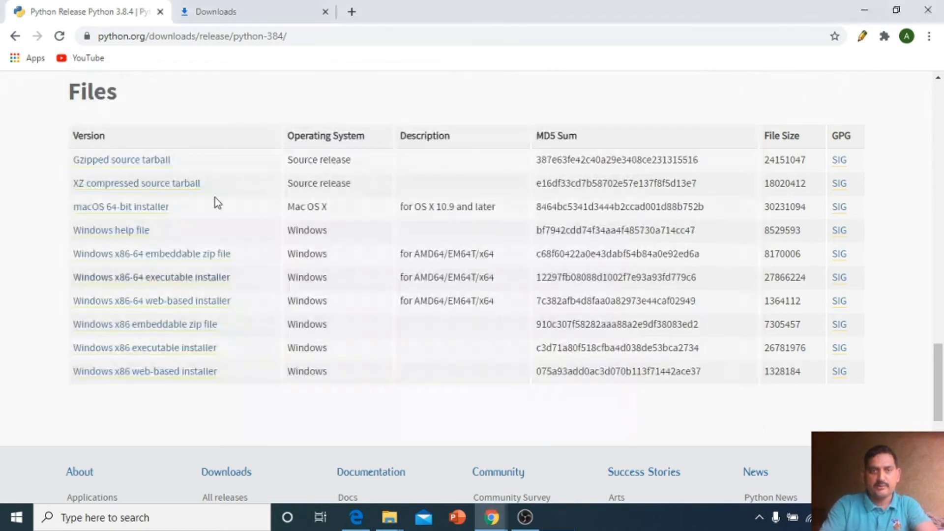
Step: Find the installed Python apps with a Windows search for python and open Python 3.8 (32-bit)
left_click(160, 517)
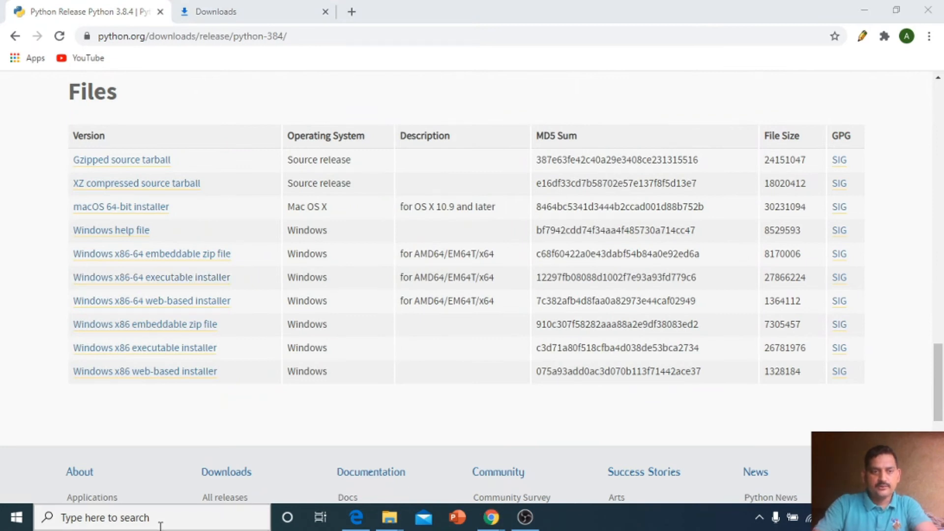
type("python")
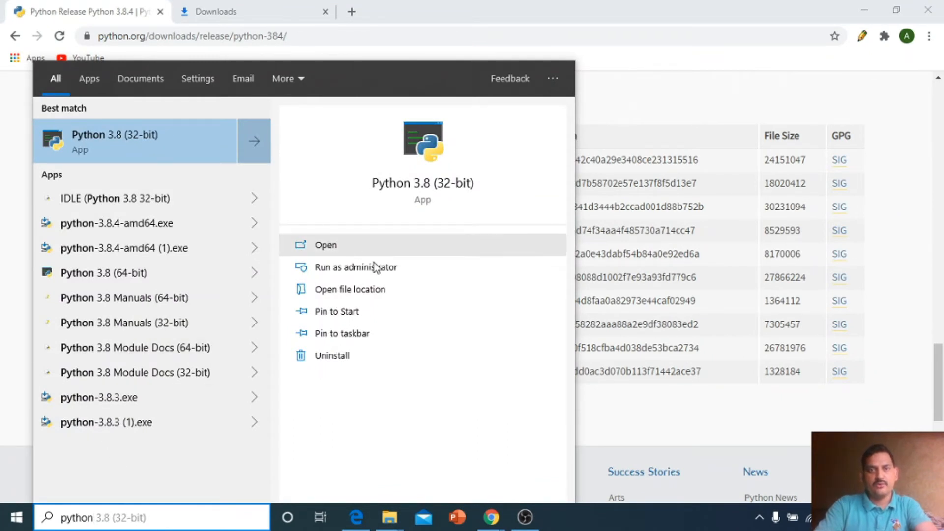
left_click(335, 251)
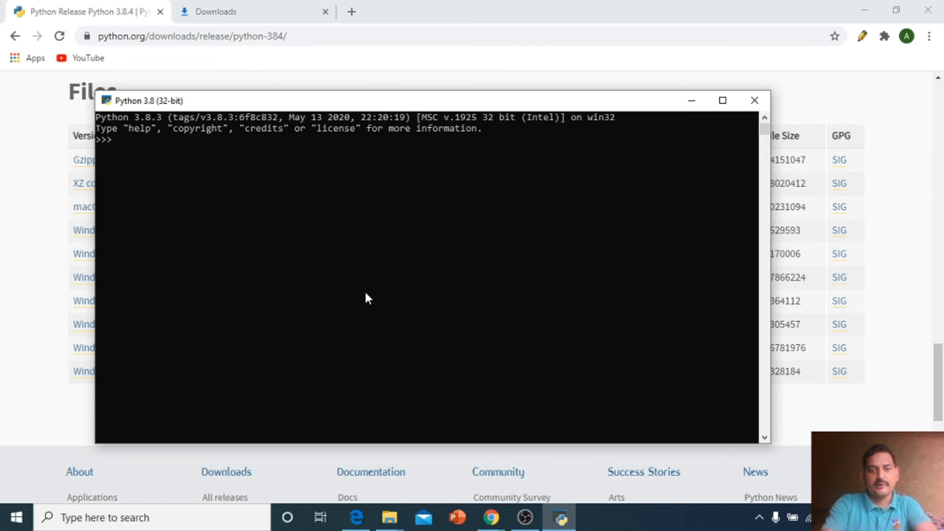
Step: Evaluate 4+5 in the Python 3.8 (32-bit) console and leave it with exit()
type("4+5")
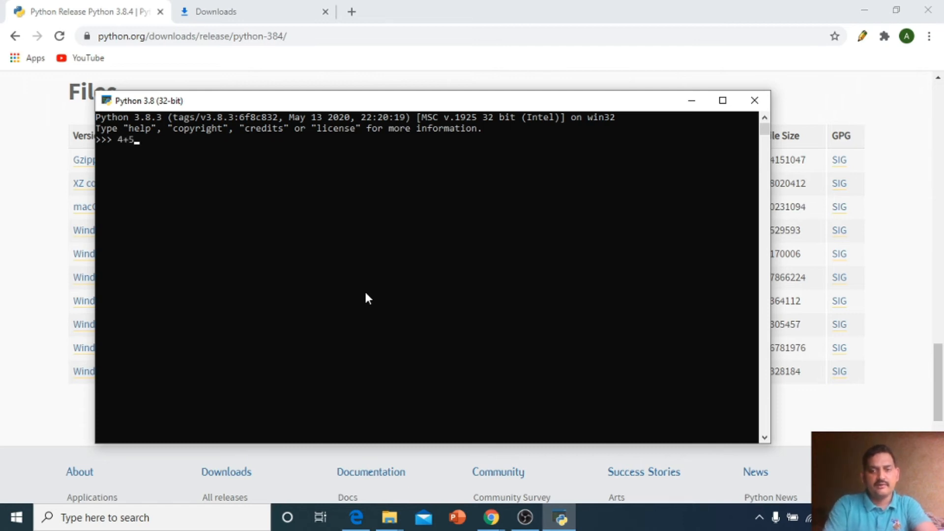
key("Return")
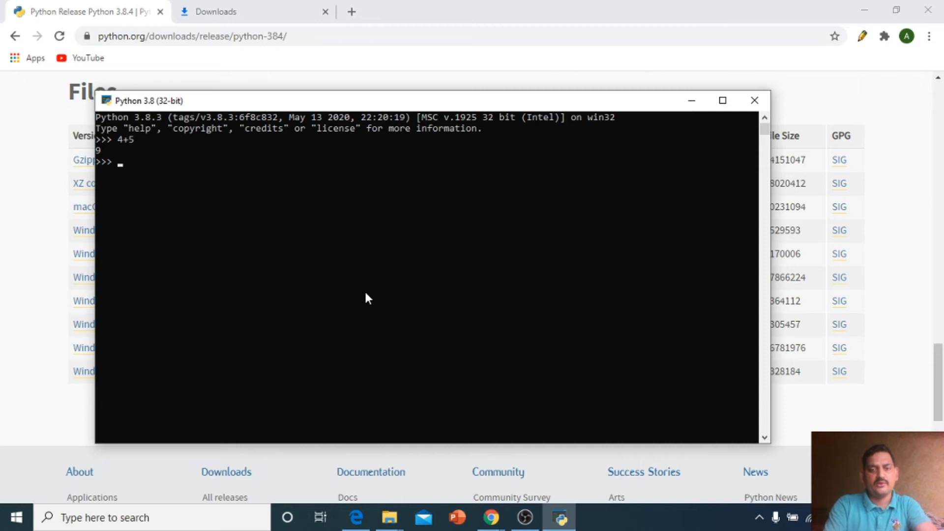
type("exit()")
key("Return")
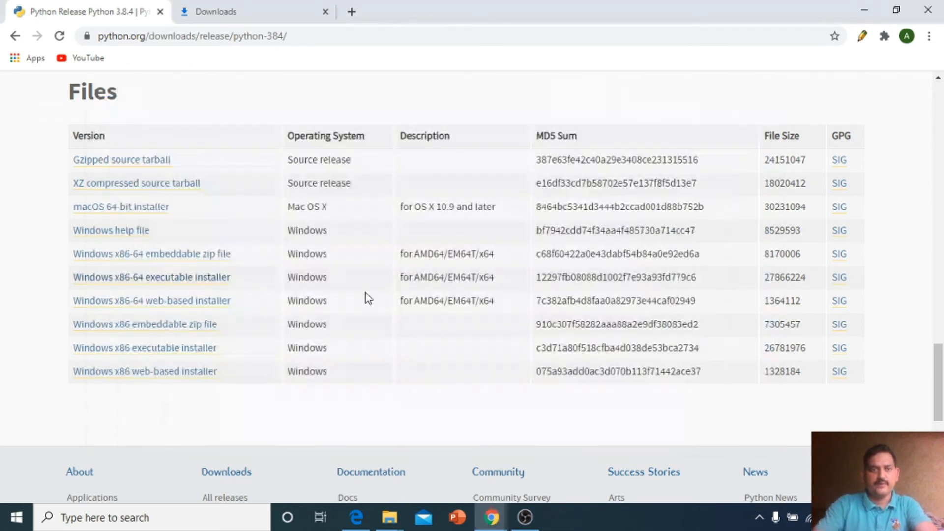
Step: Search Windows for idle and open IDLE (Python 3.8 32-bit)
left_click(173, 522)
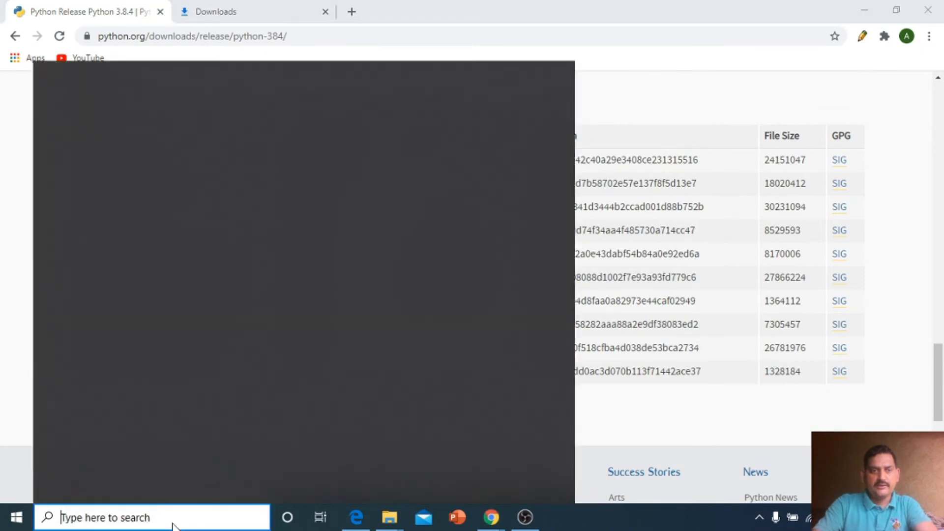
type("idle")
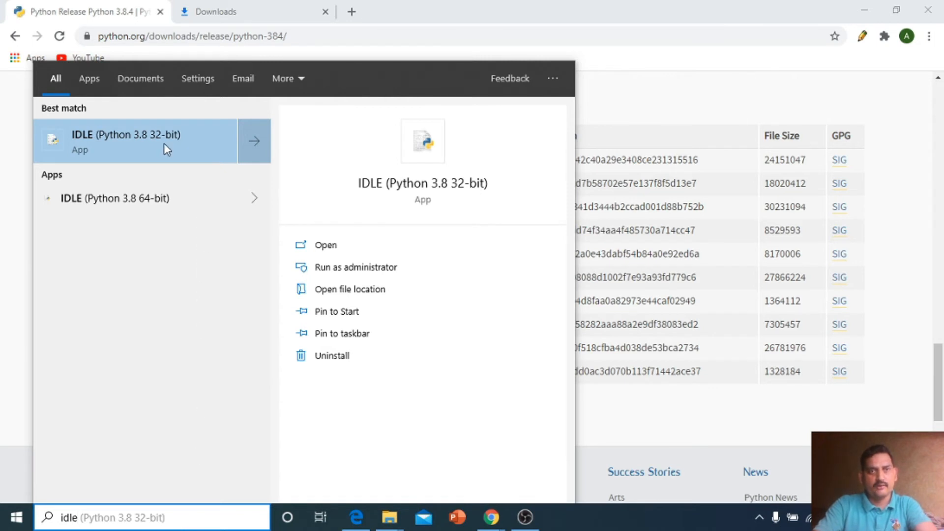
left_click(328, 246)
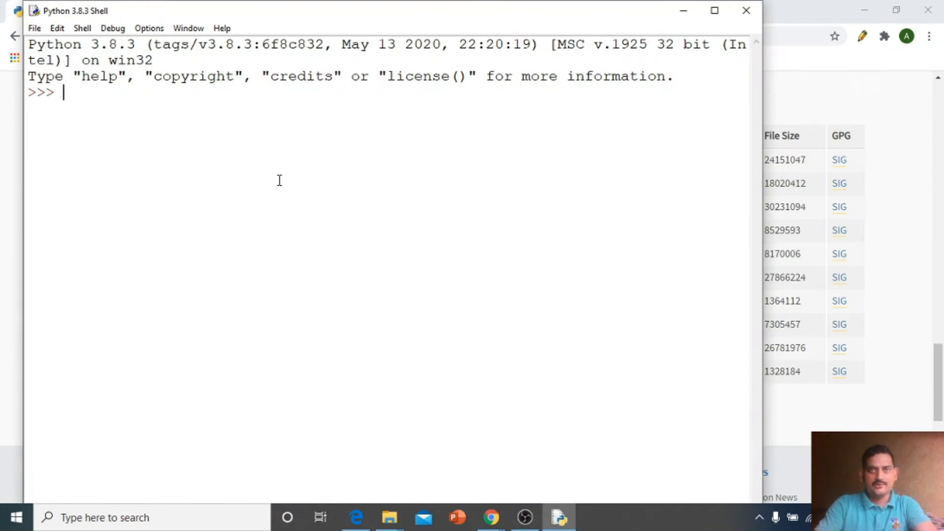
Step: Narrow the IDLE shell window to about half the screen width and evaluate 3+4 at its prompt
left_click_drag(762, 152, 512, 132)
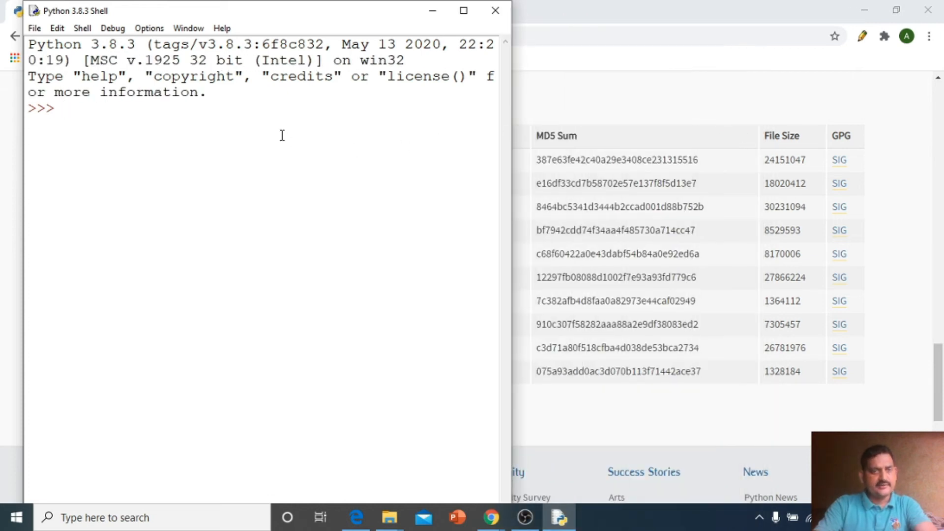
type("3+4")
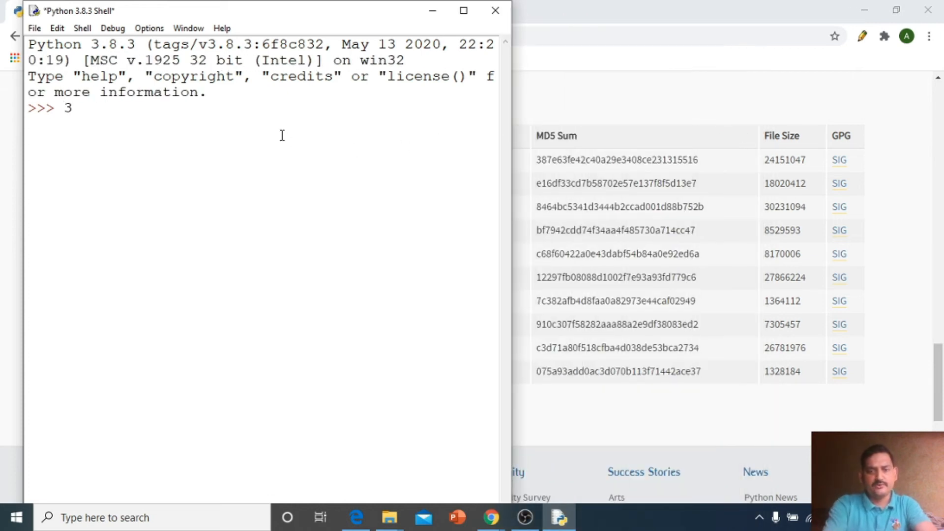
key("Return")
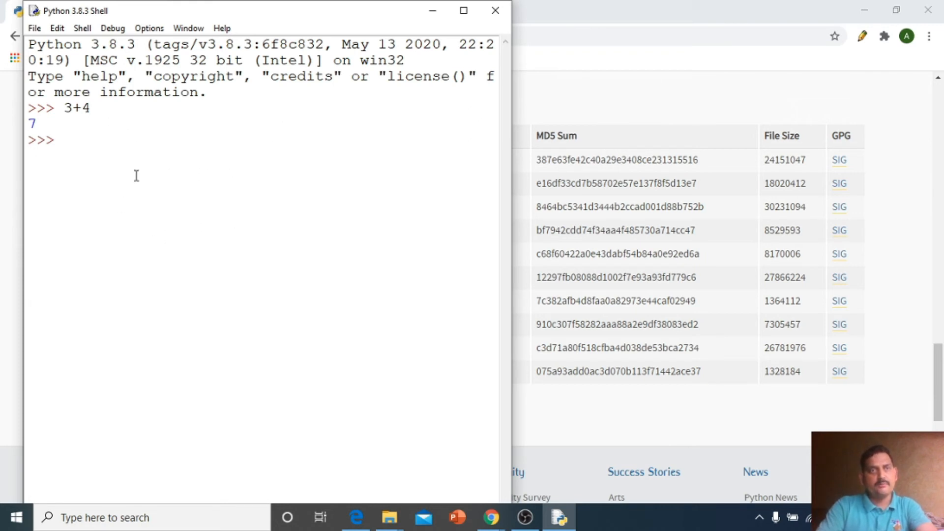
Step: Create a new IDLE file and place its narrowed editor window beside the Python shell
left_click(36, 28)
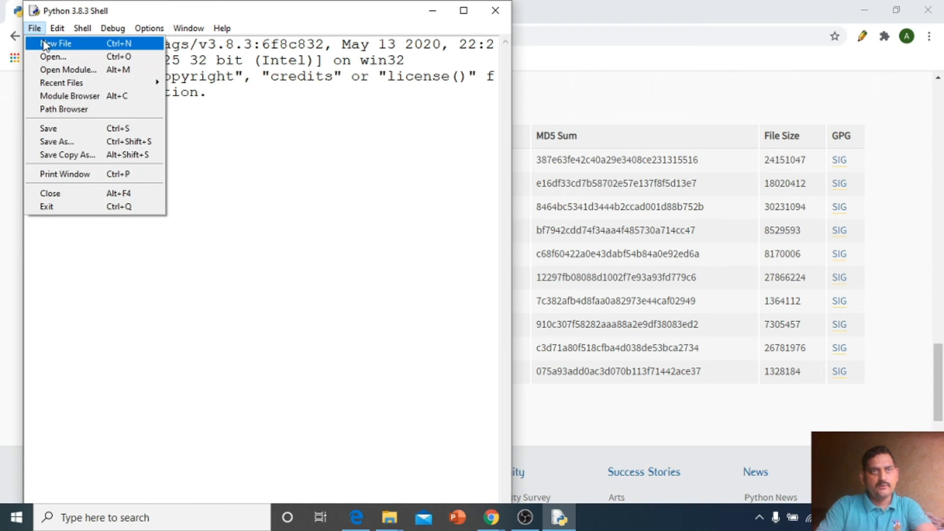
left_click(45, 45)
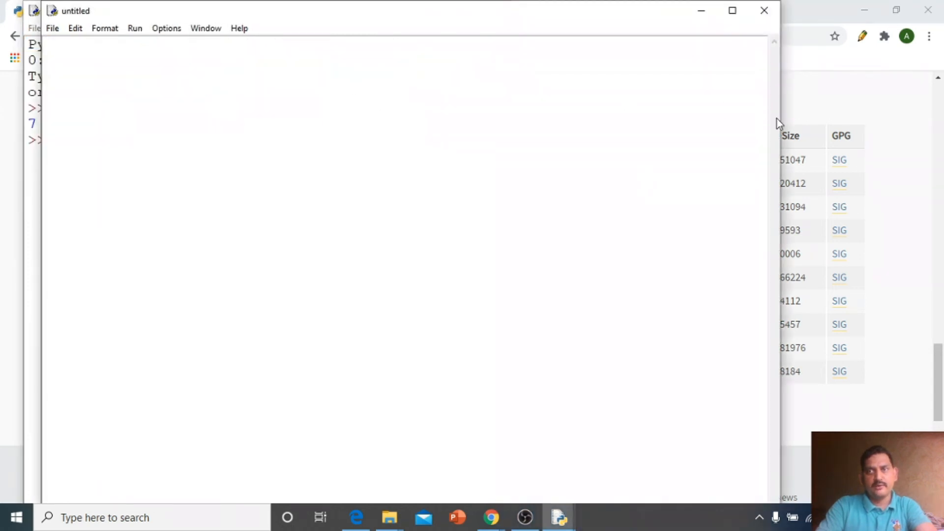
left_click_drag(779, 121, 427, 156)
left_click(239, 28)
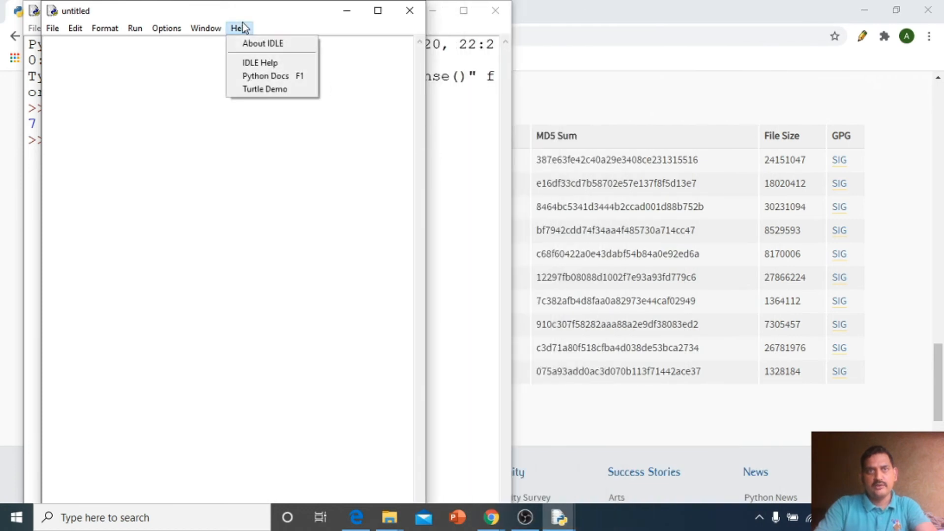
left_click(290, 21)
left_click_drag(292, 21, 728, 24)
Step: Write the line print("COngratulations") in the untitled editor file
type("print")
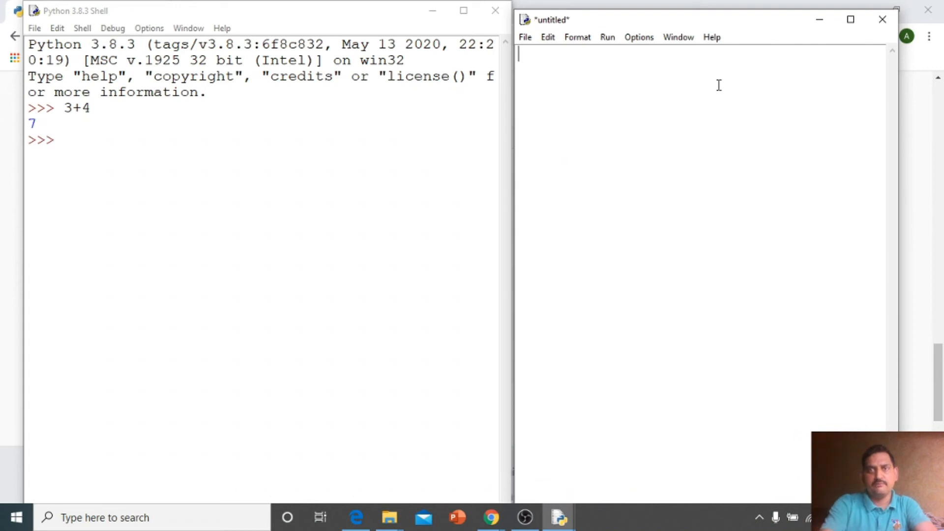
type("(")
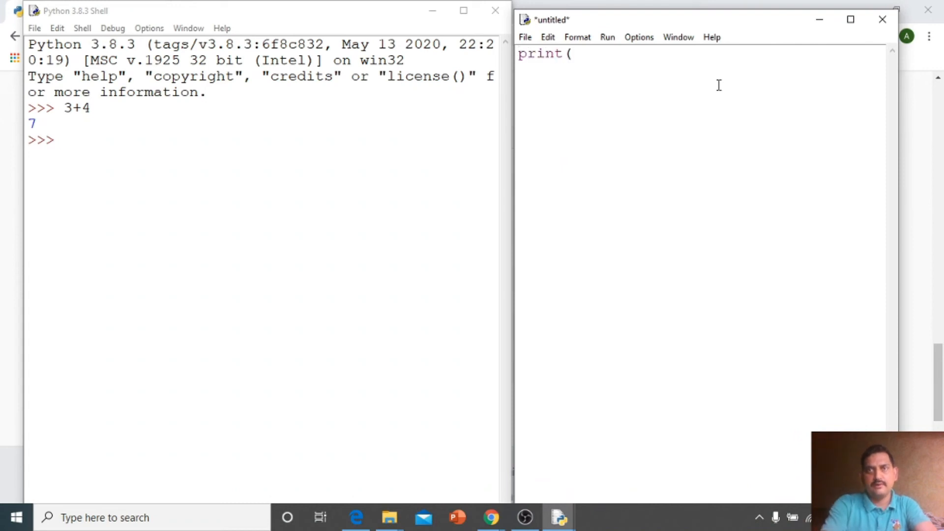
type("\"COngra")
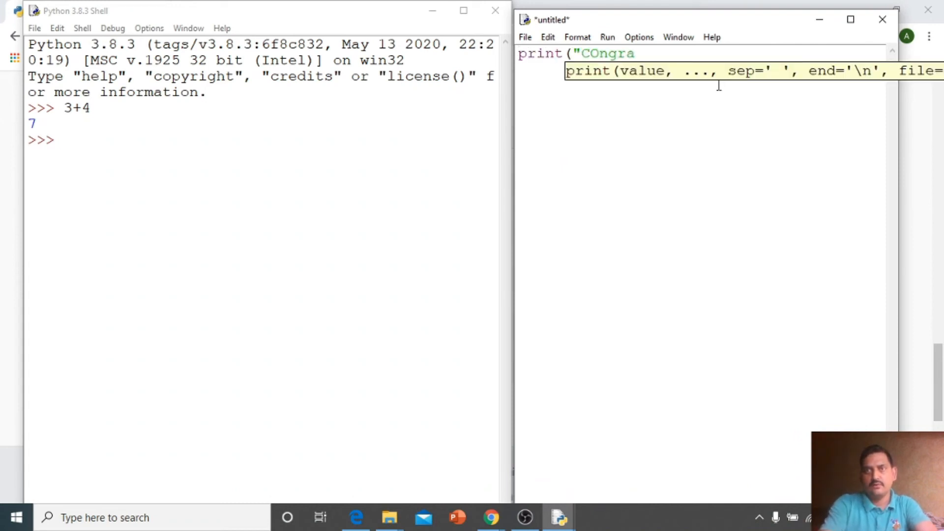
type("tulations\")")
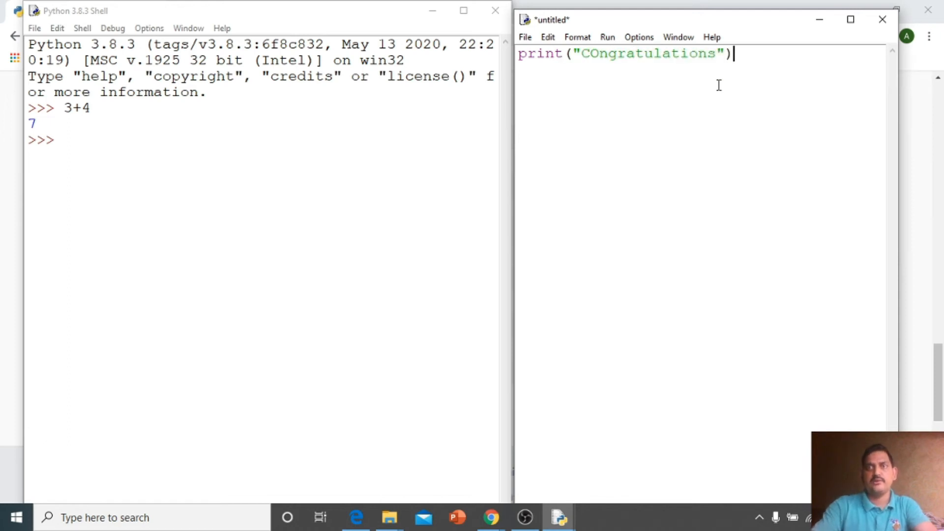
Step: Save the script as Hello in the Documents folder, replacing the existing Hello.py
left_click(529, 36)
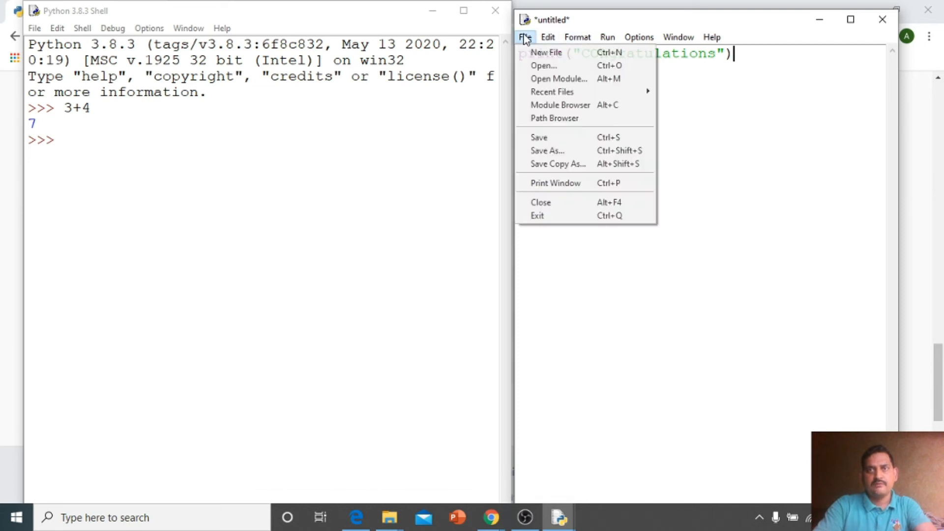
left_click(558, 141)
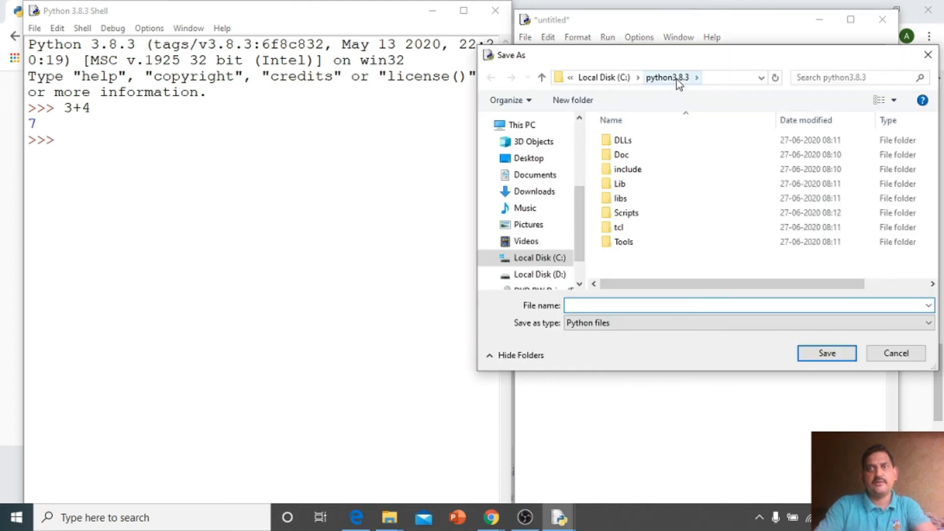
left_click(535, 175)
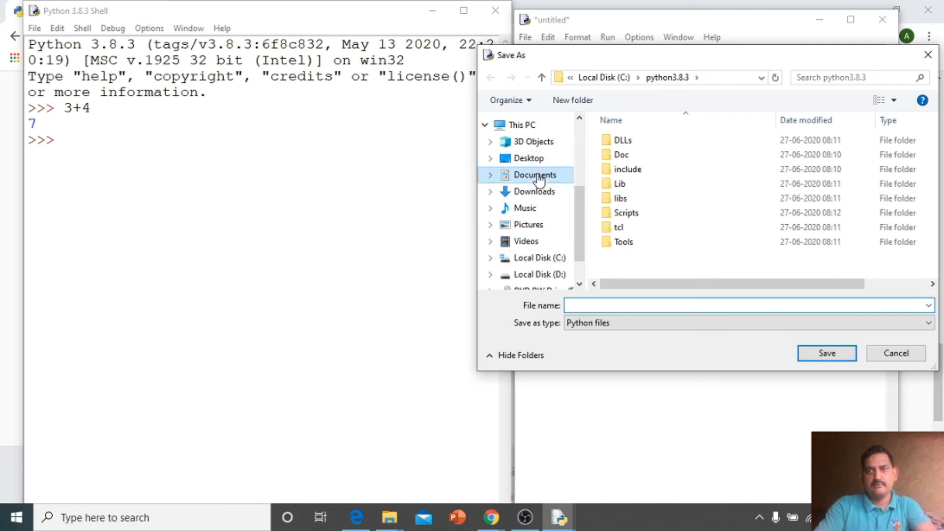
left_click(626, 169)
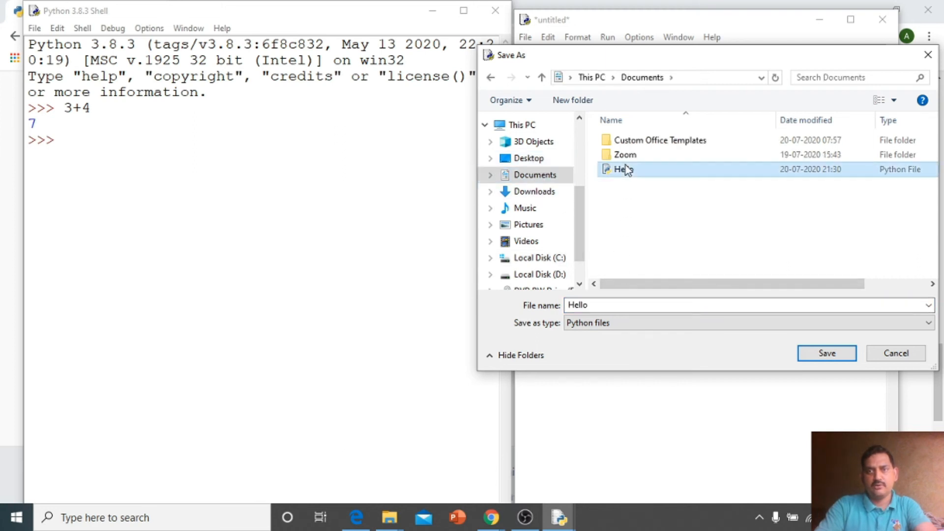
double_click(681, 305)
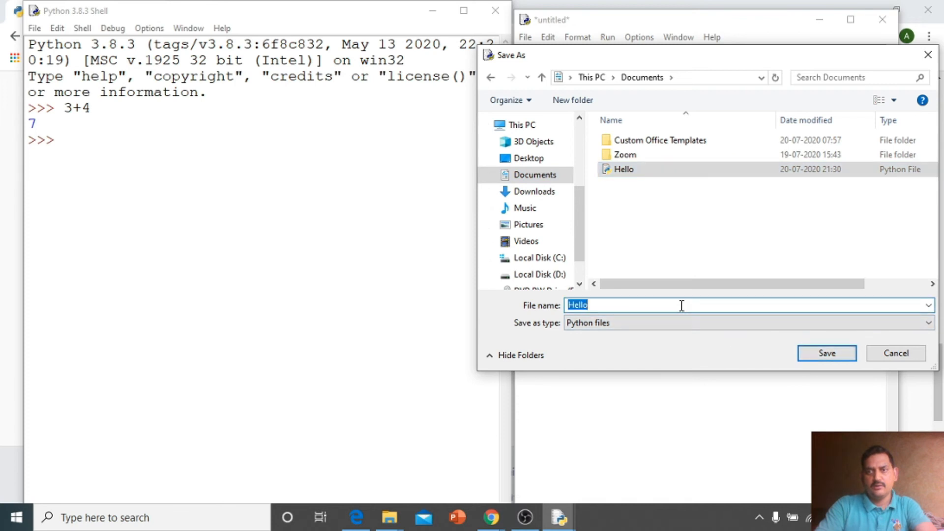
left_click(682, 306)
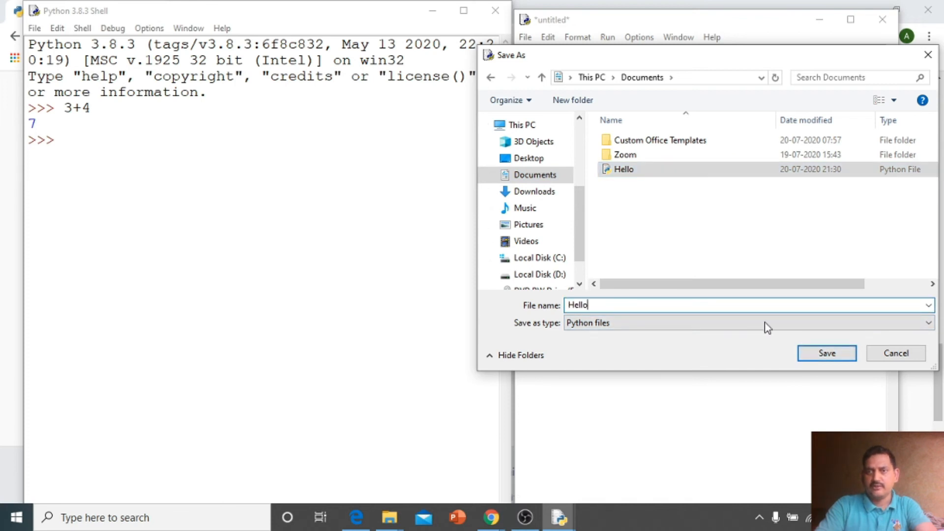
left_click(817, 354)
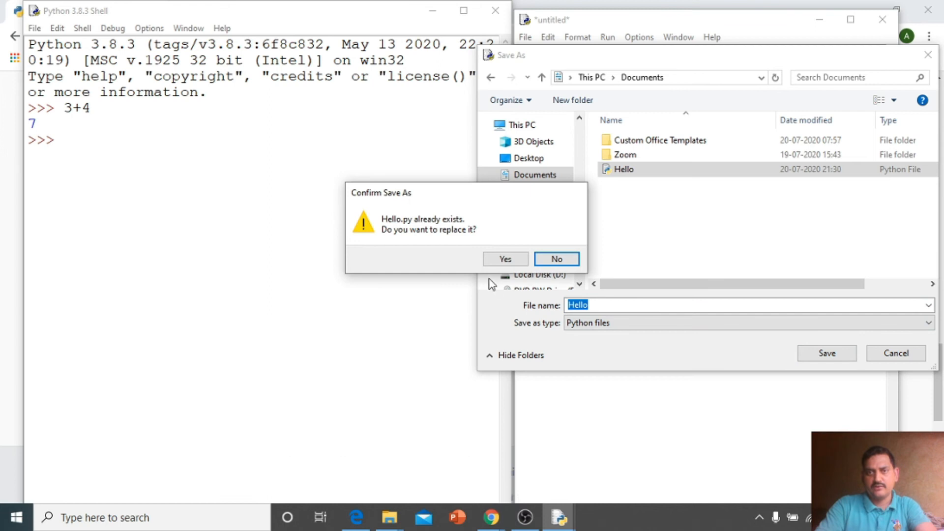
left_click(507, 259)
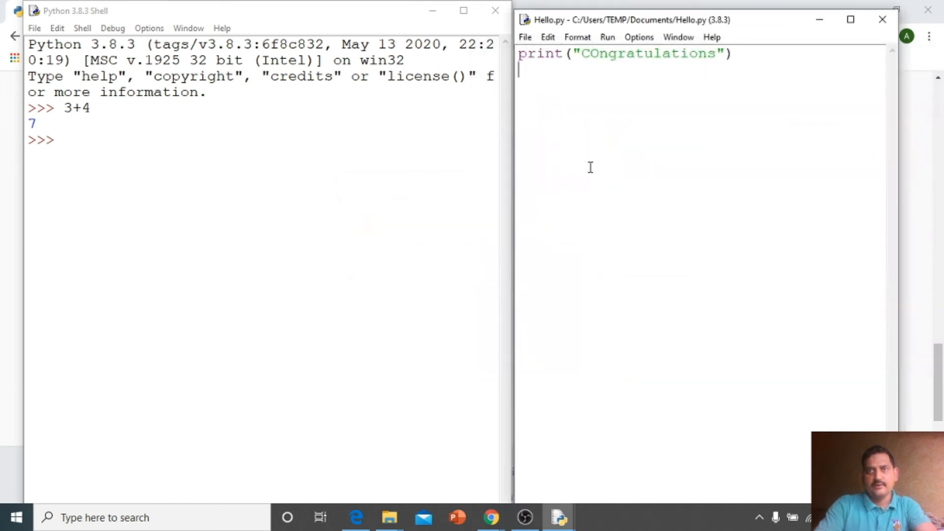
Step: Run the Hello.py module and check its printed output in the IDLE shell
left_click(608, 38)
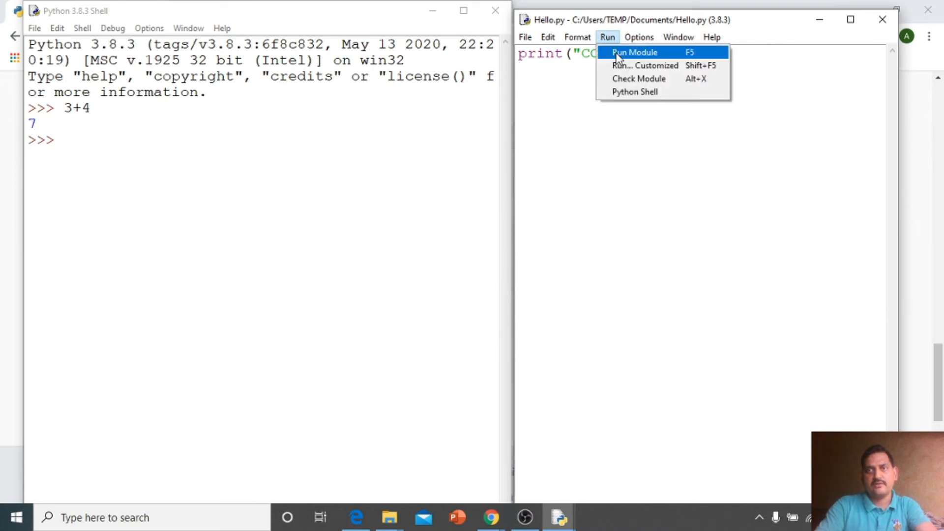
left_click(617, 54)
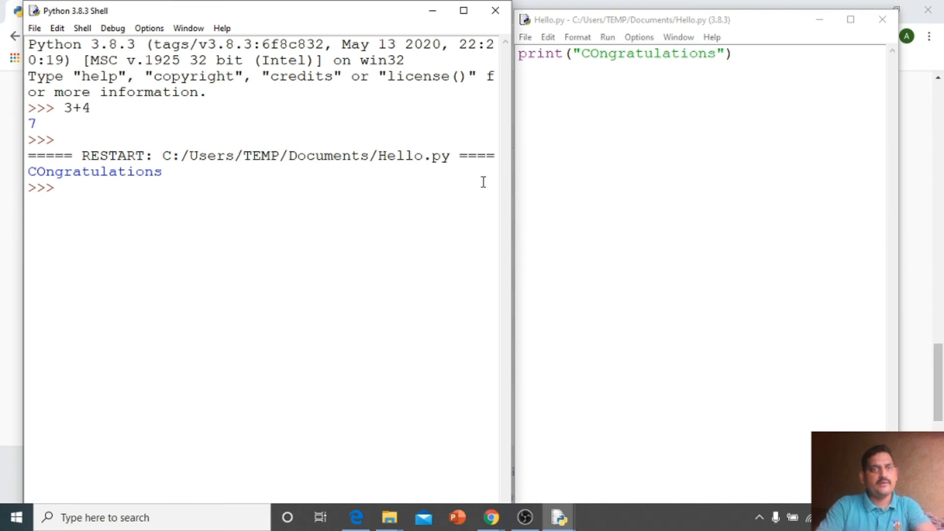
left_click_drag(164, 171, 20, 169)
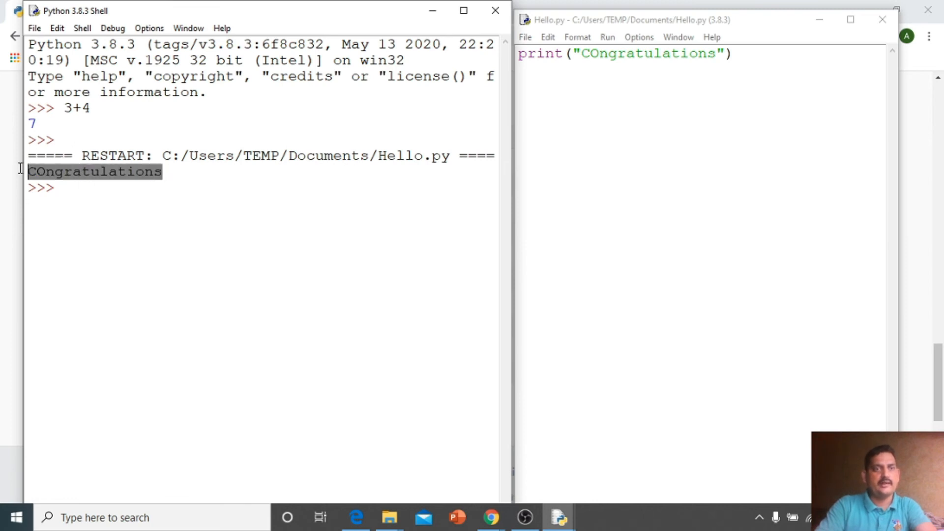
left_click(126, 196)
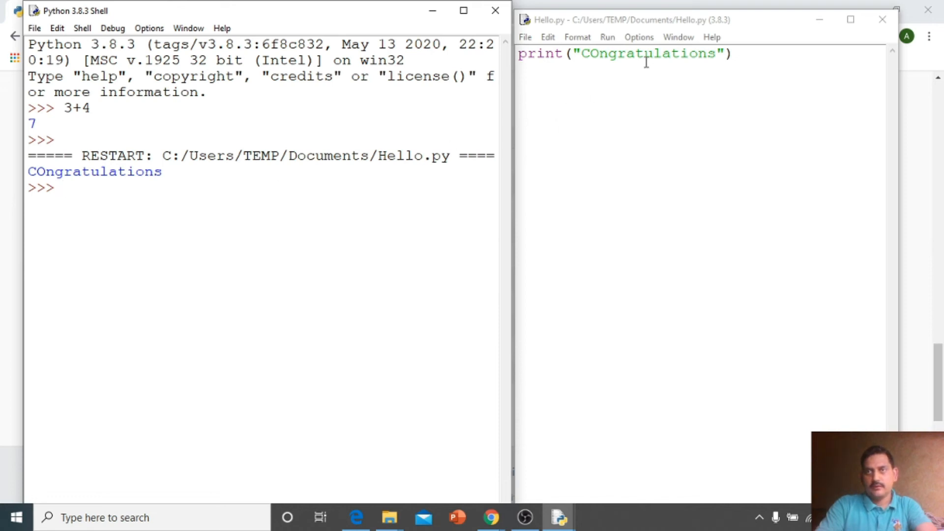
Step: Set the IDLE shell and editor font size to 10 in the IDLE settings and apply it
left_click(639, 36)
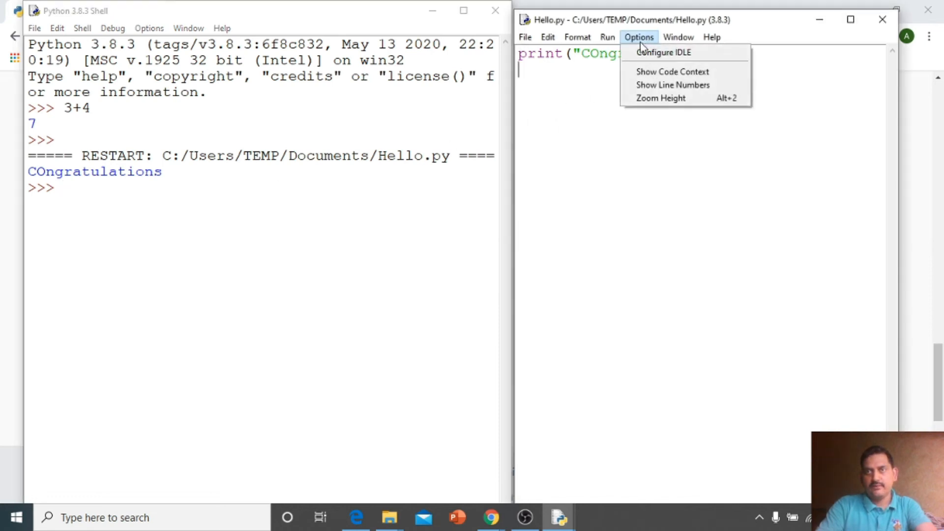
left_click(646, 54)
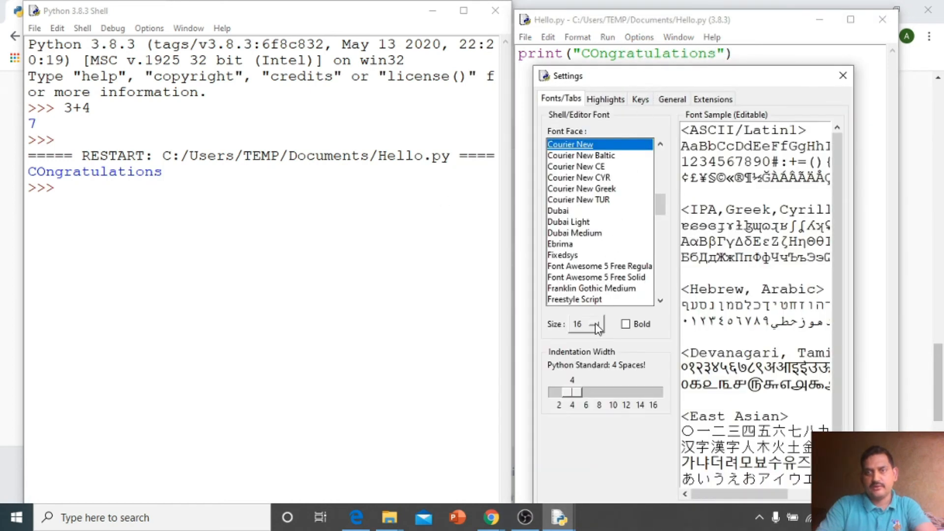
left_click(596, 328)
left_click(586, 367)
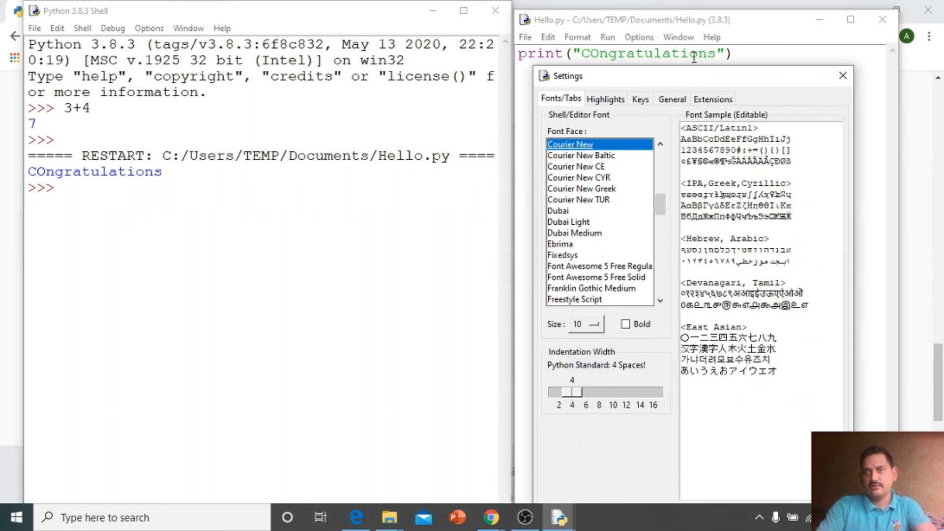
left_click_drag(669, 82, 520, 18)
left_click(487, 456)
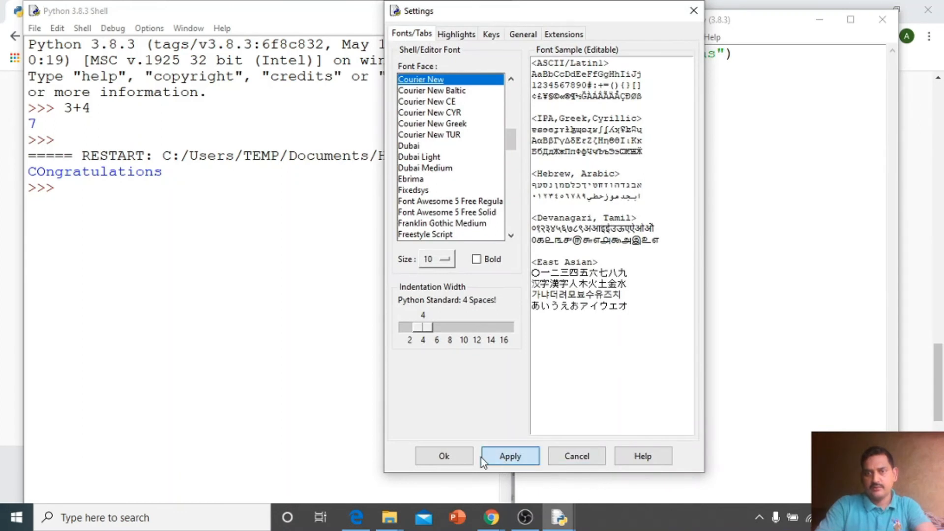
Step: Confirm the IDLE settings, and close the Hello.py editor and the Python shell
left_click(443, 456)
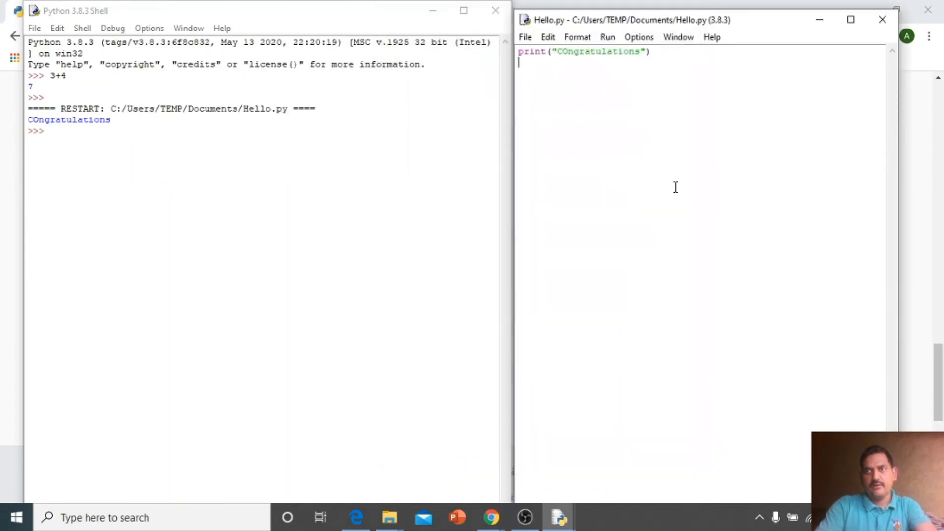
left_click(882, 21)
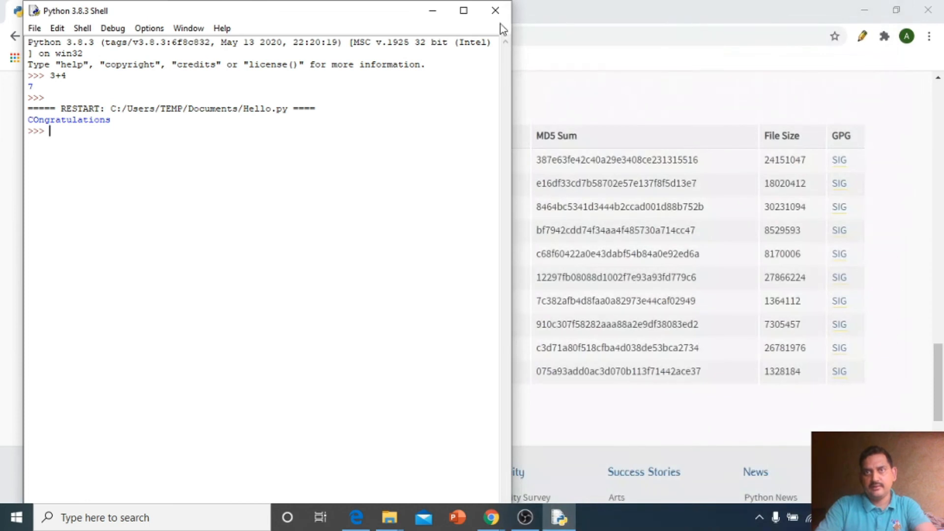
left_click(495, 11)
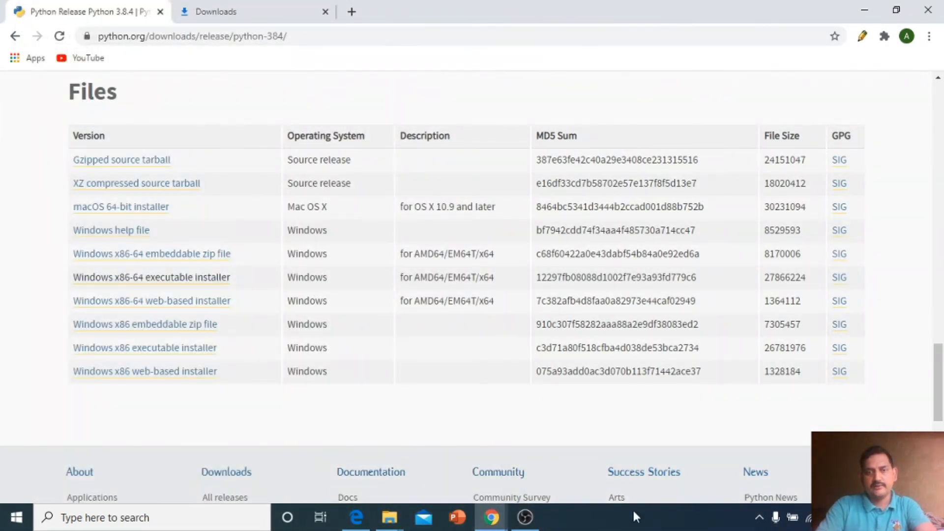
Step: Search Windows for idle and open the file location of the IDLE (Python 3.8 32-bit) shortcut
left_click(162, 521)
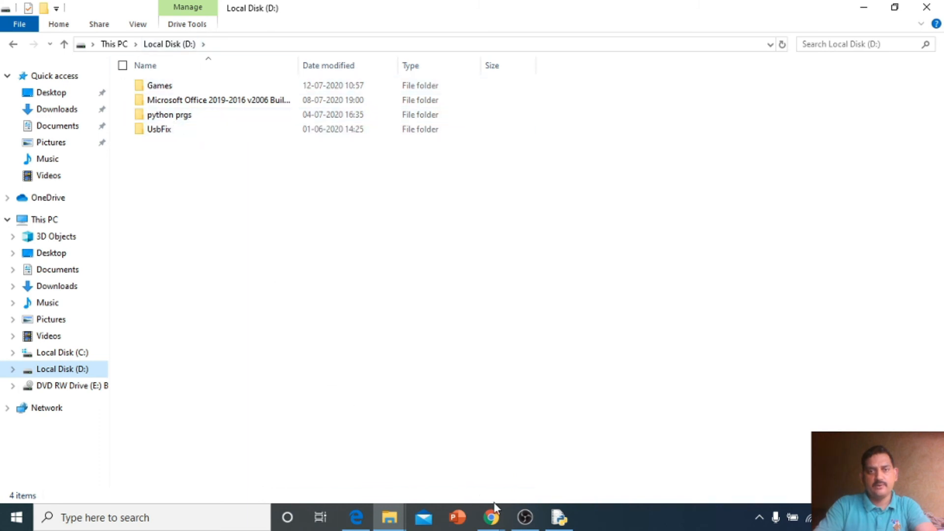
left_click(558, 520)
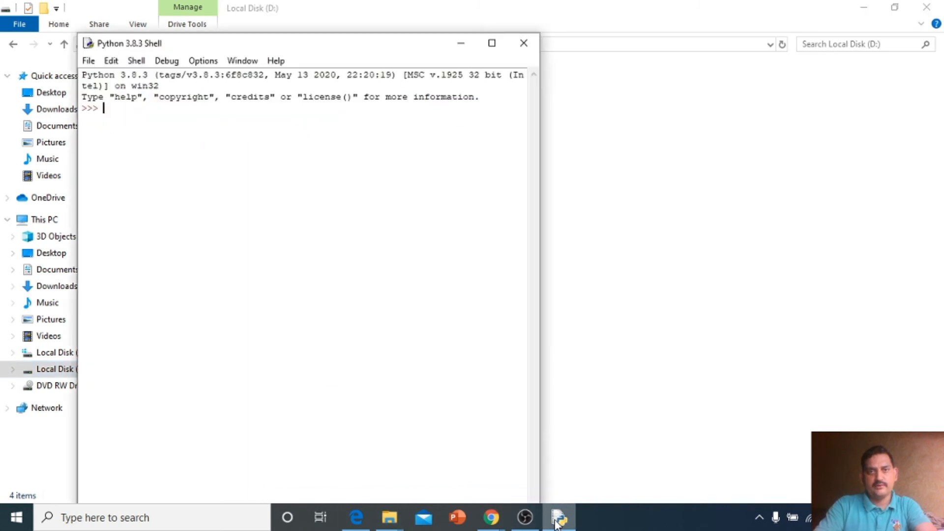
left_click(135, 513)
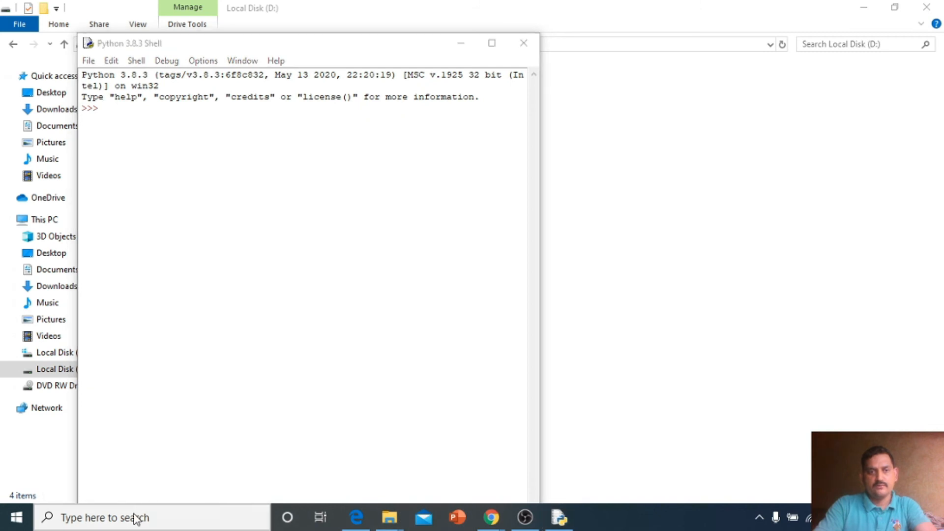
type("idle")
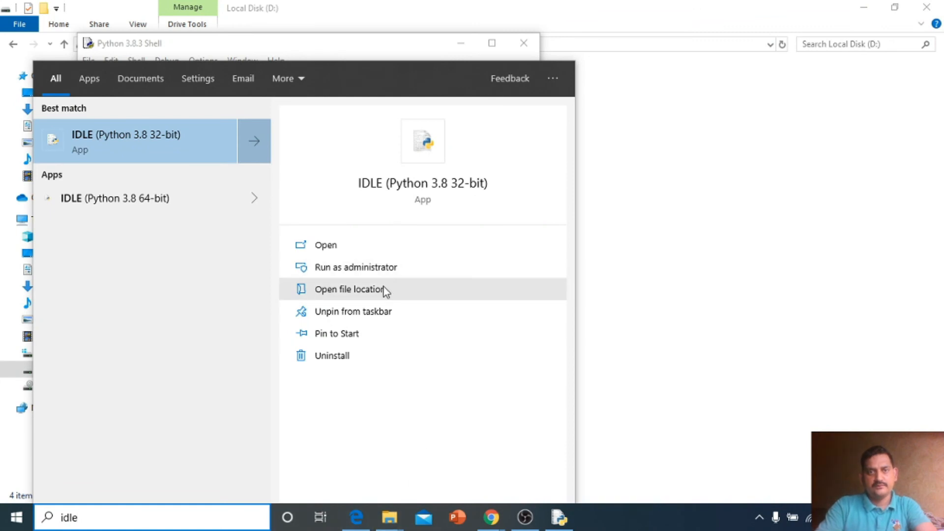
left_click(384, 290)
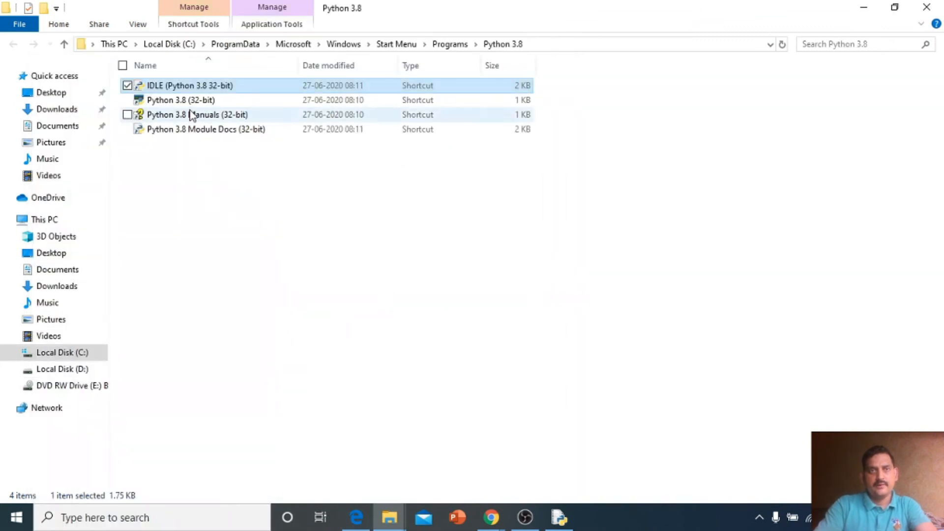
Step: Set the Start in folder of the IDLE (Python 3.8 32-bit) shortcut to d:\python prgs, granting administrator permission for the change
double_click(193, 83)
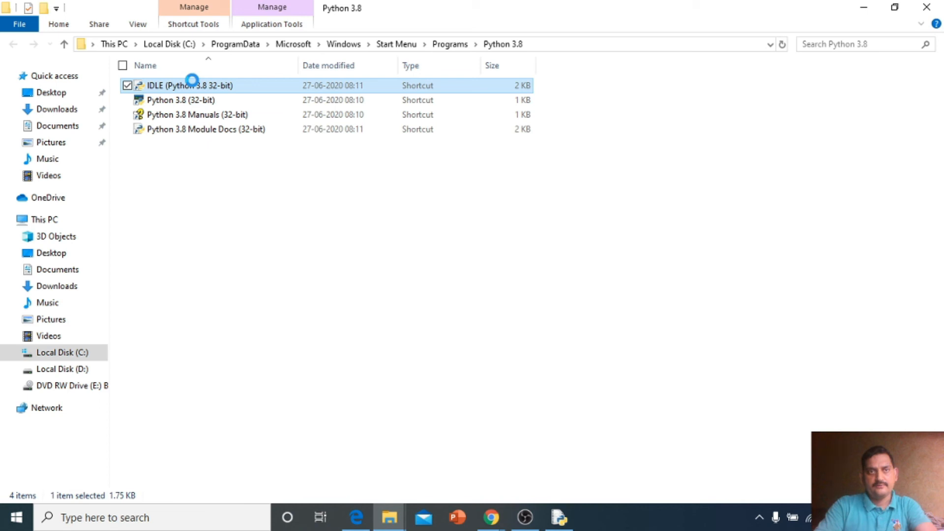
right_click(193, 83)
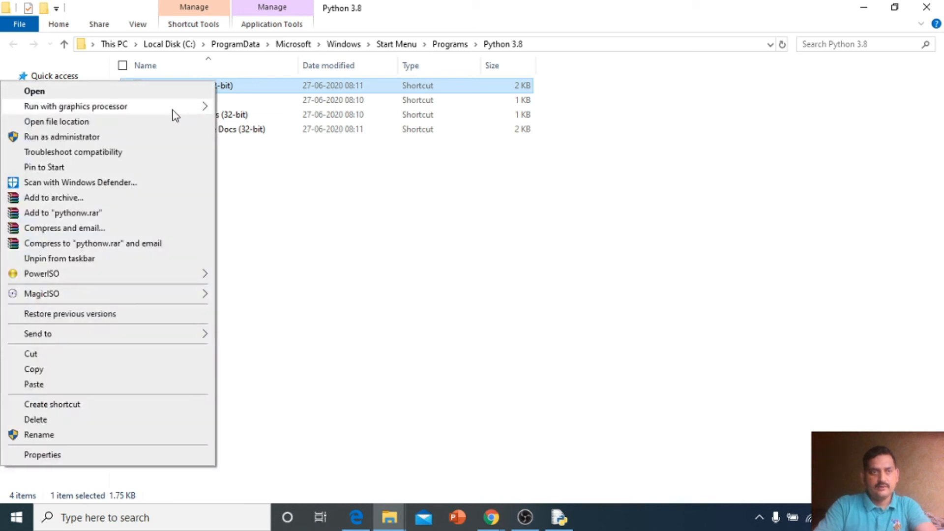
left_click(122, 454)
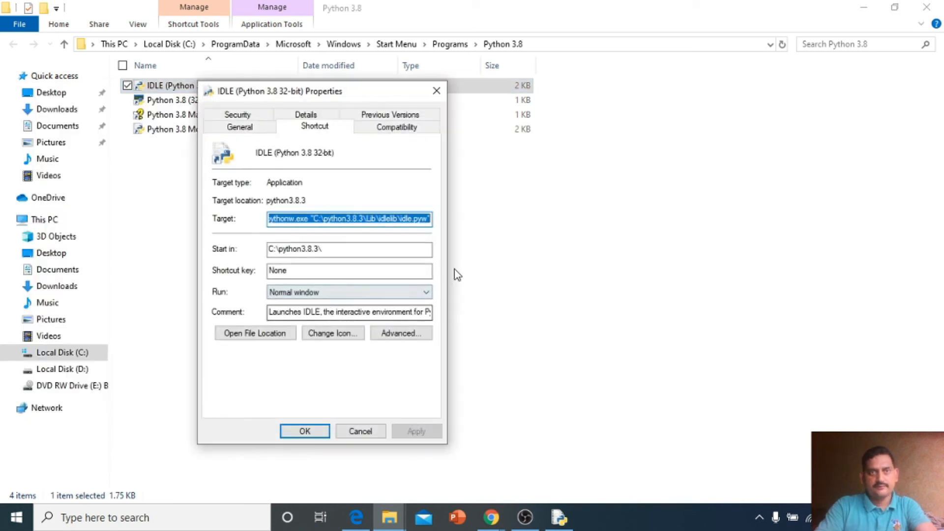
left_click(333, 250)
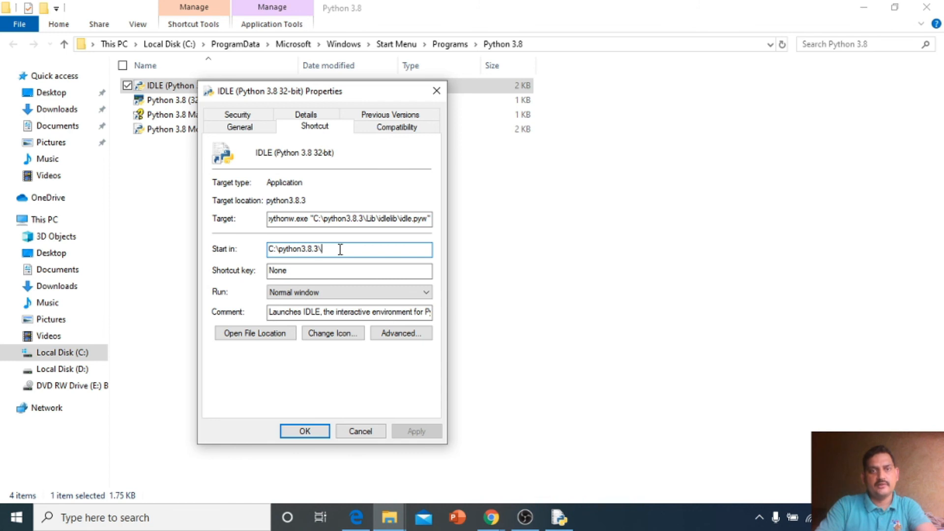
left_click_drag(340, 249, 260, 249)
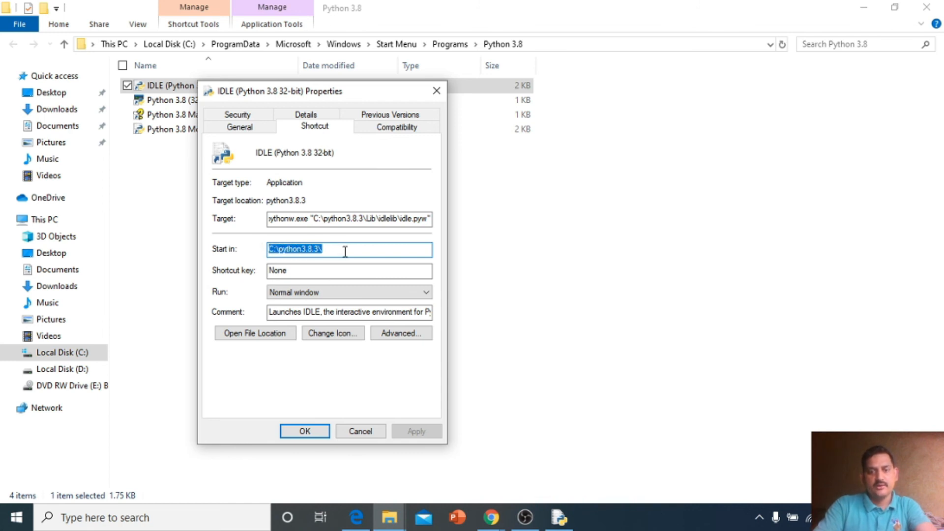
type("d")
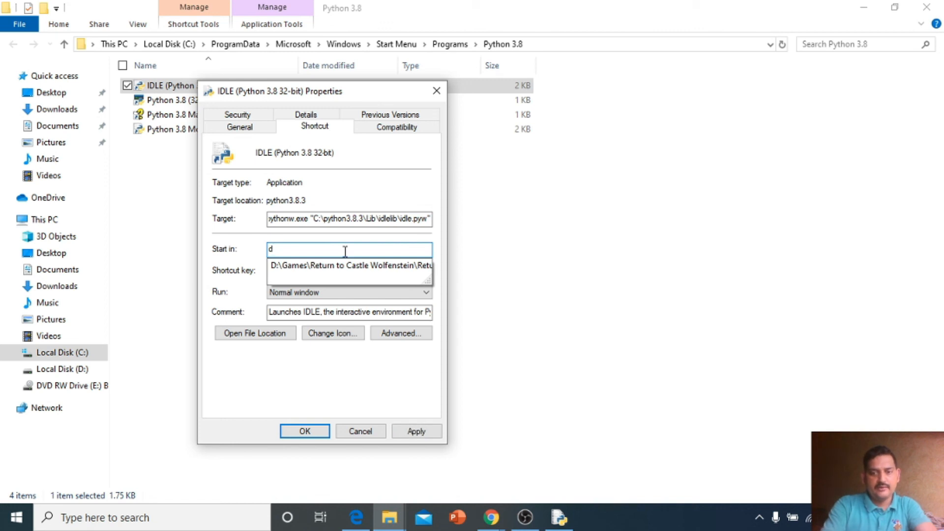
type(":\\")
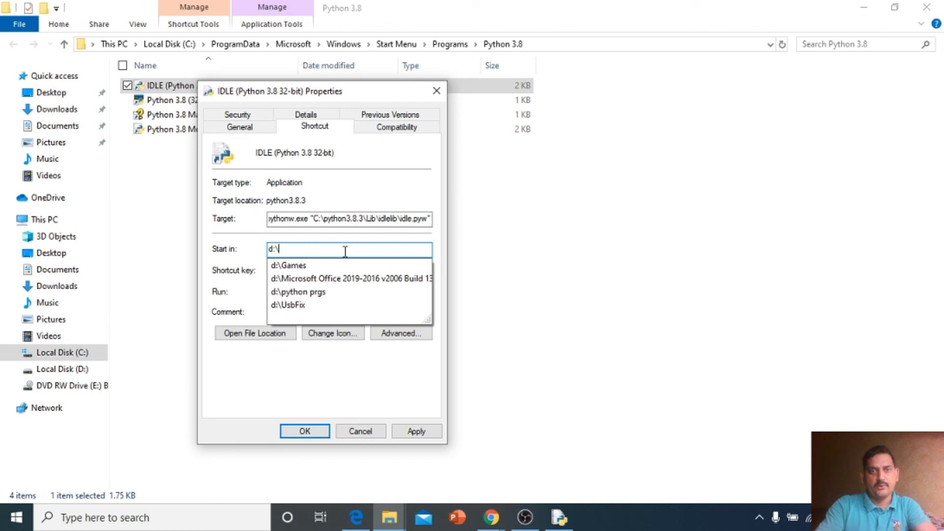
left_click(332, 296)
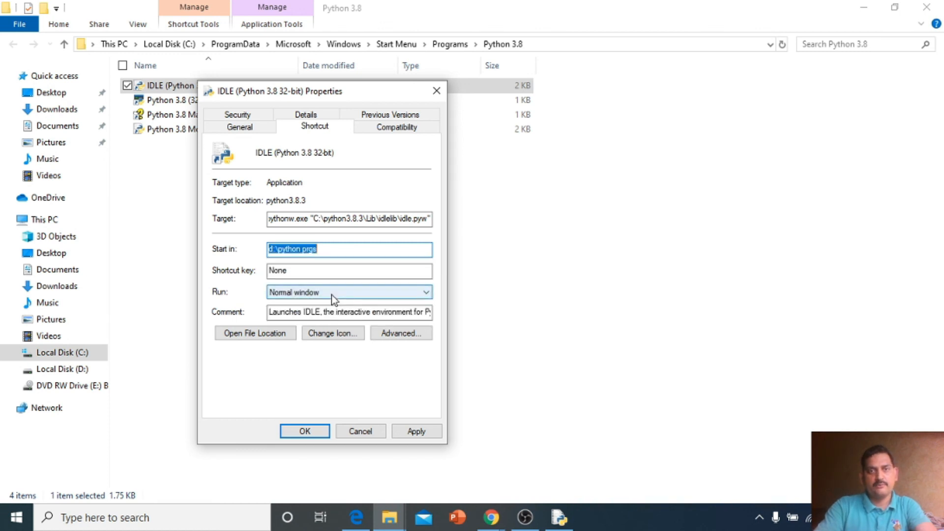
left_click(416, 431)
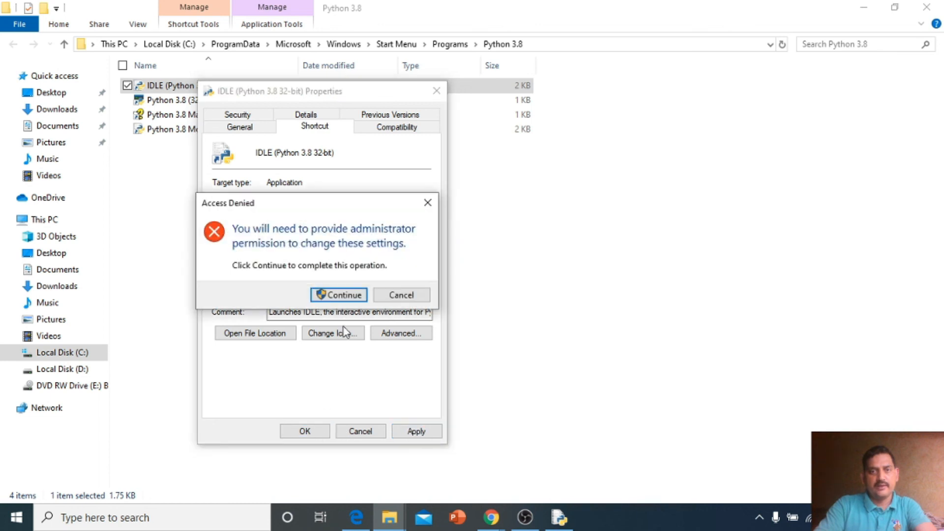
left_click(345, 295)
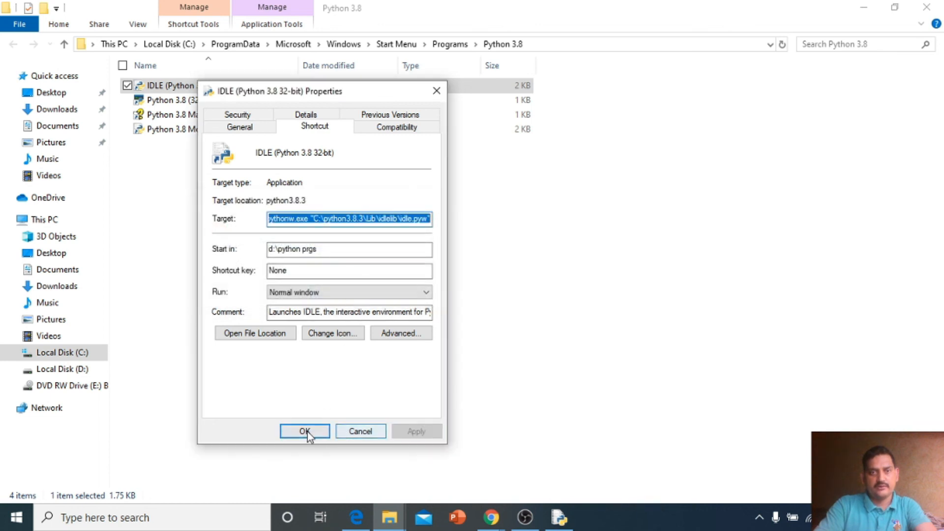
left_click(306, 431)
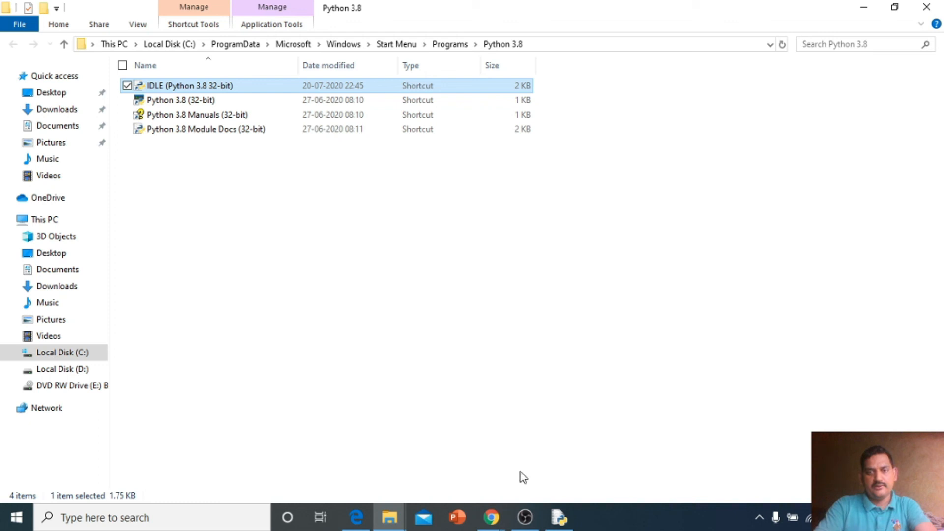
Step: Close the open Python shell and relaunch IDLE (Python 3.8 32-bit) through a Windows search for idle
left_click(561, 517)
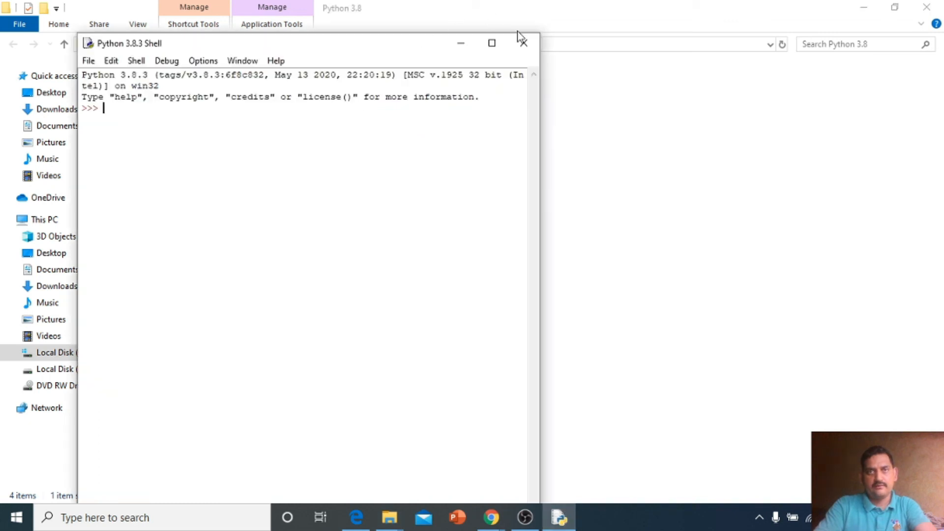
left_click(526, 44)
left_click(62, 368)
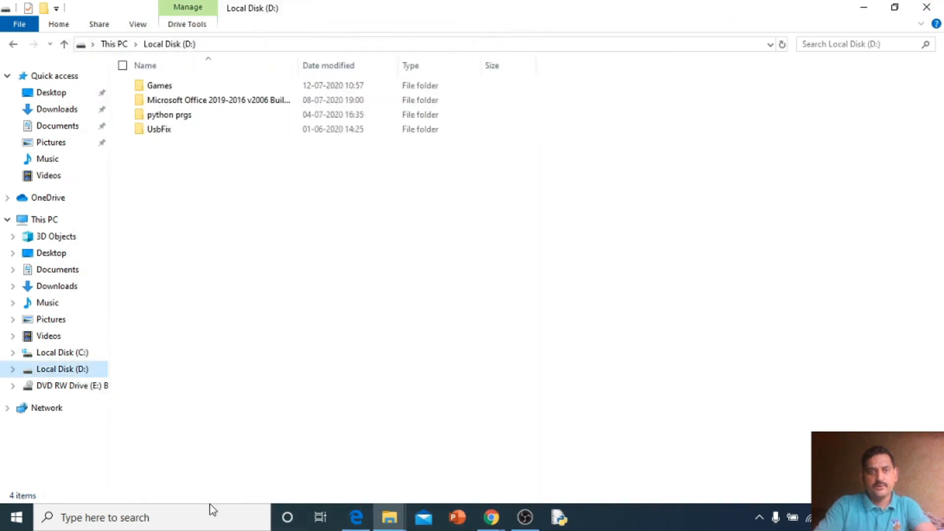
left_click(200, 520)
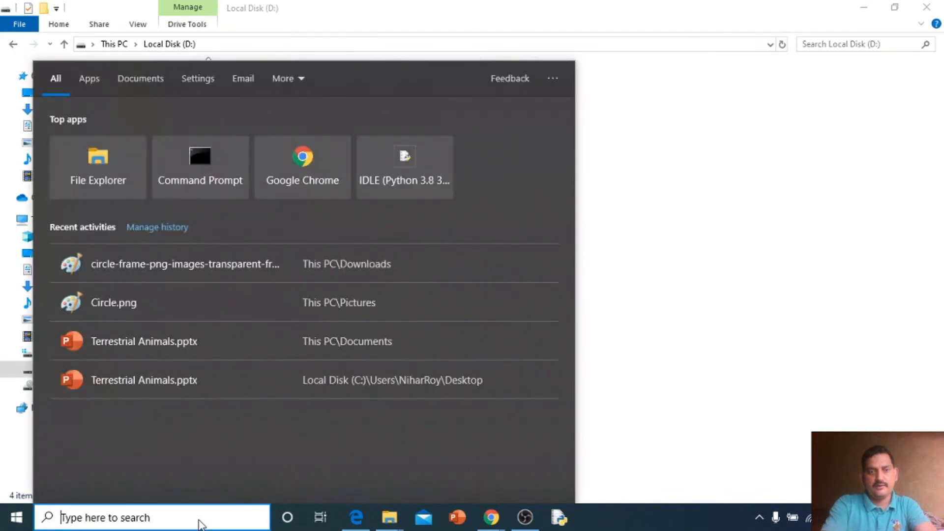
type("idle")
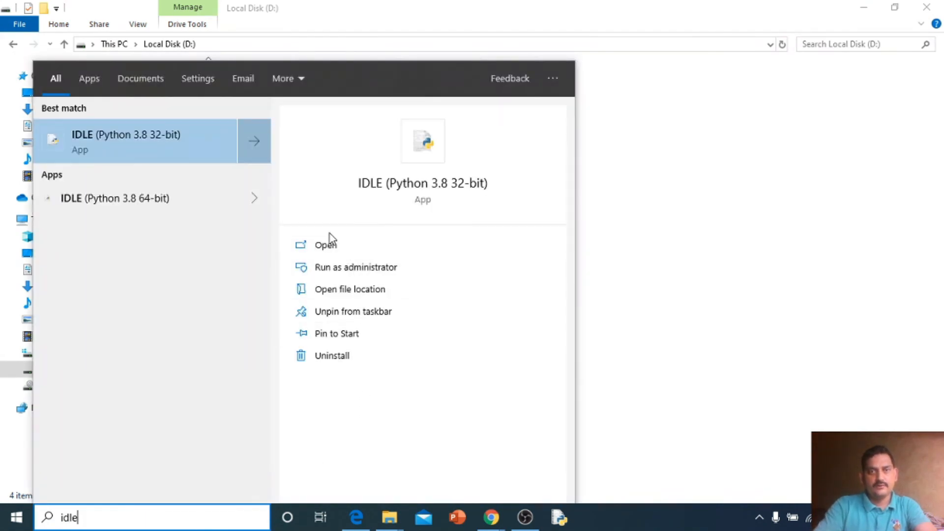
left_click(333, 246)
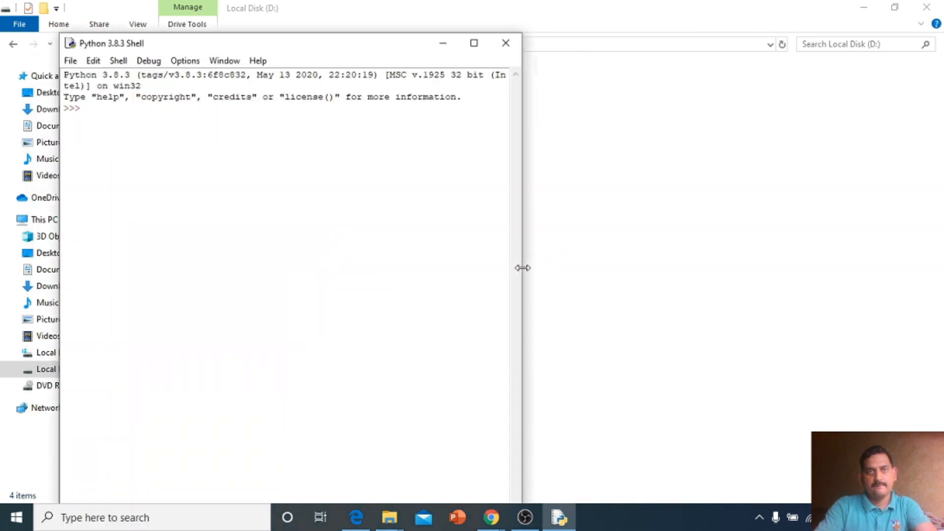
Step: Open test.py from the python prgs folder in IDLE and place its editor window beside the shell
left_click(70, 61)
left_click(83, 89)
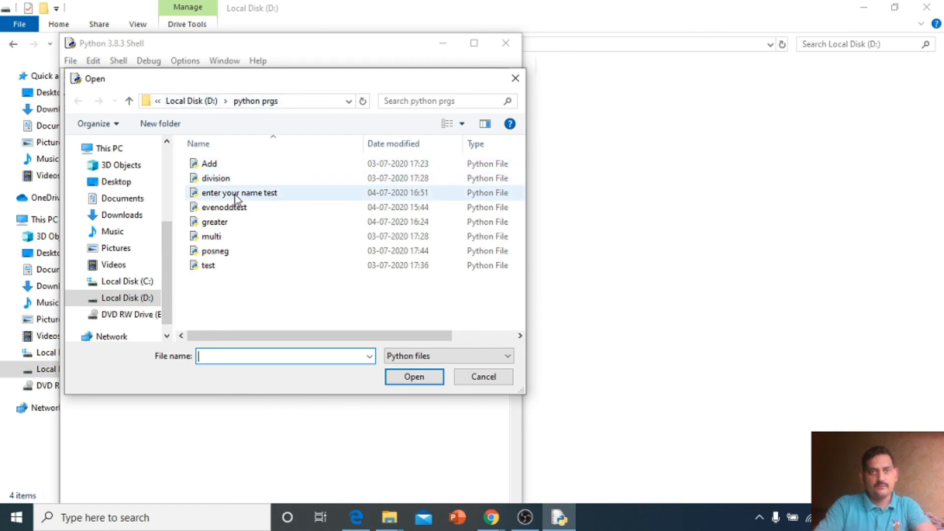
double_click(210, 267)
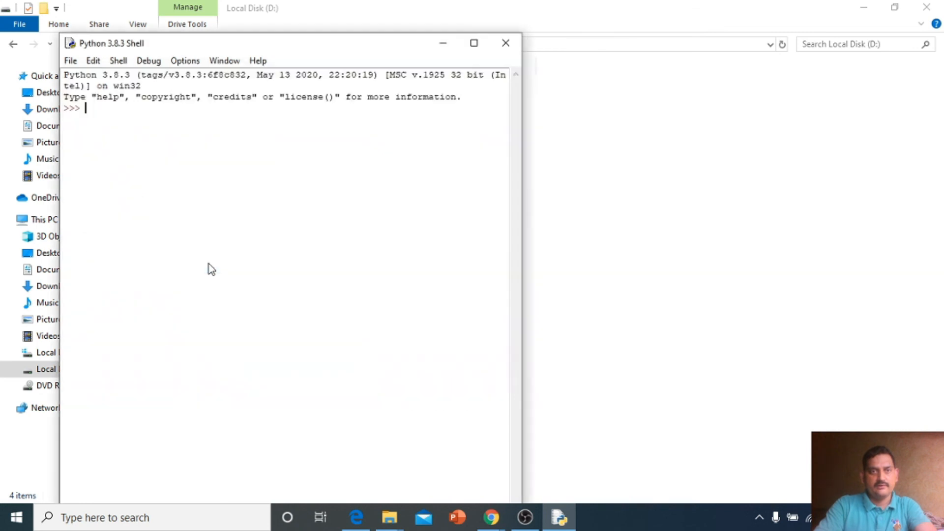
left_click_drag(335, 45, 768, 58)
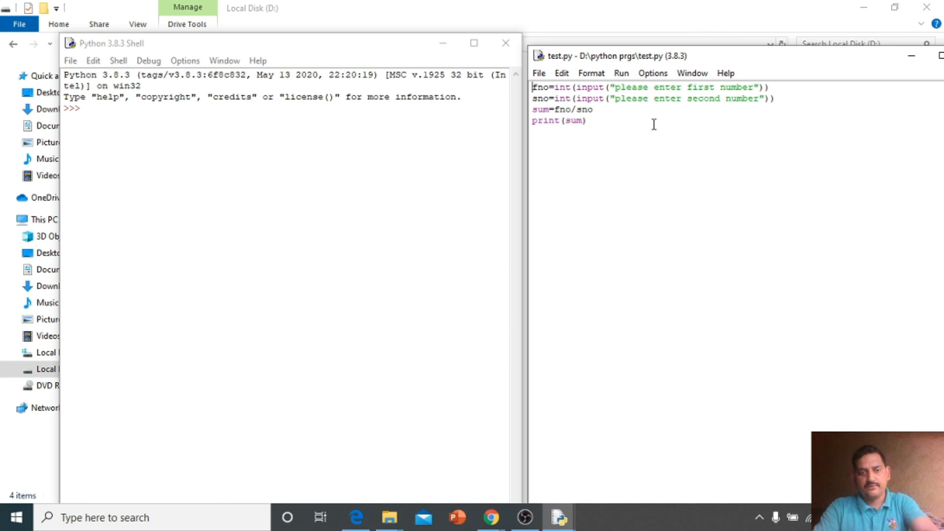
Step: Run test.py and enter 34 as the first number and 45 as the second number
key("F5")
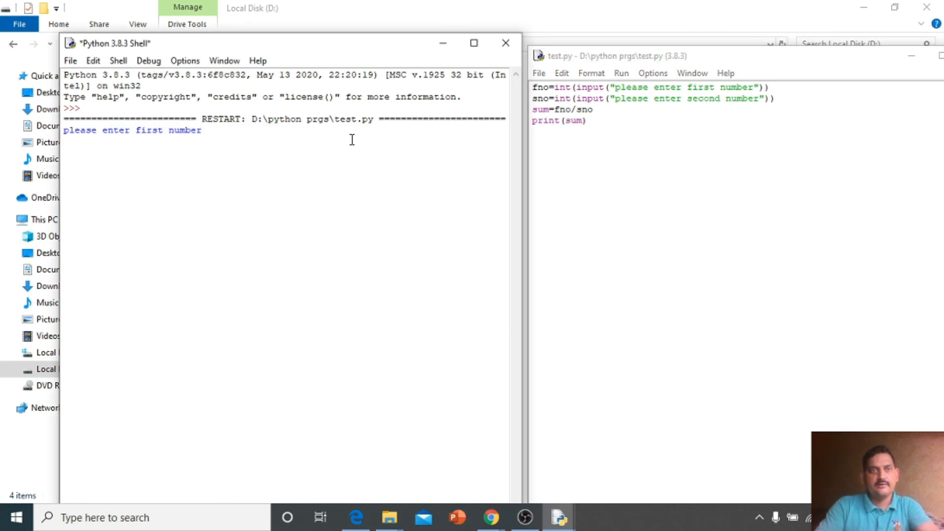
type("34")
key("Return")
type("45")
key("Return")
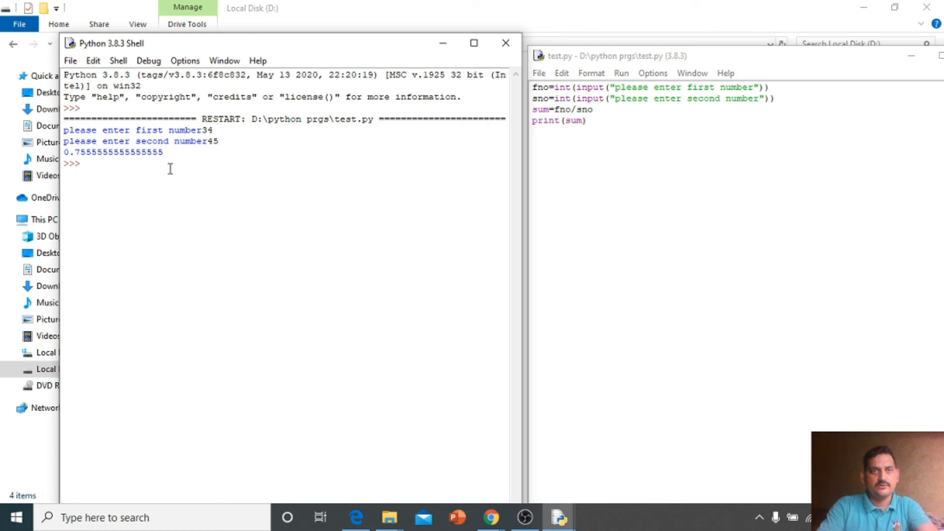
Step: Close the Python shell and the test.py editor window
left_click(505, 42)
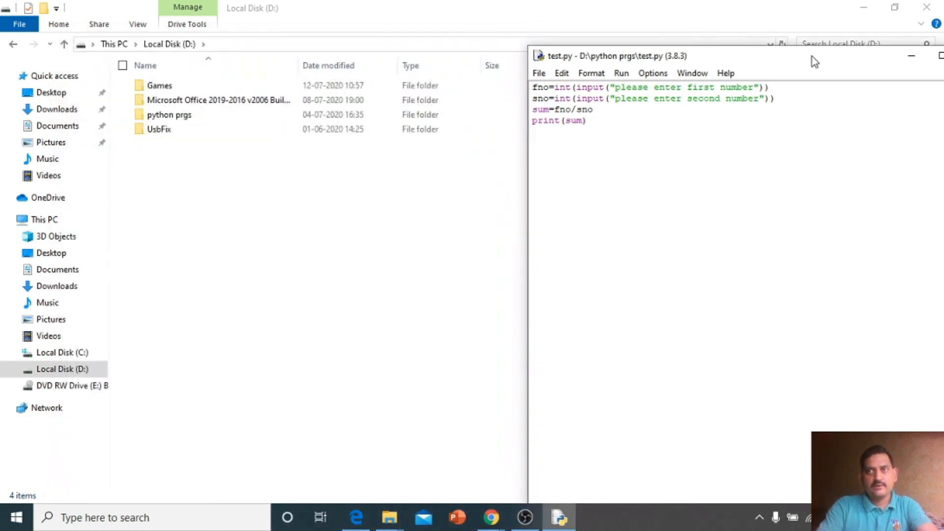
left_click_drag(881, 57, 628, 59)
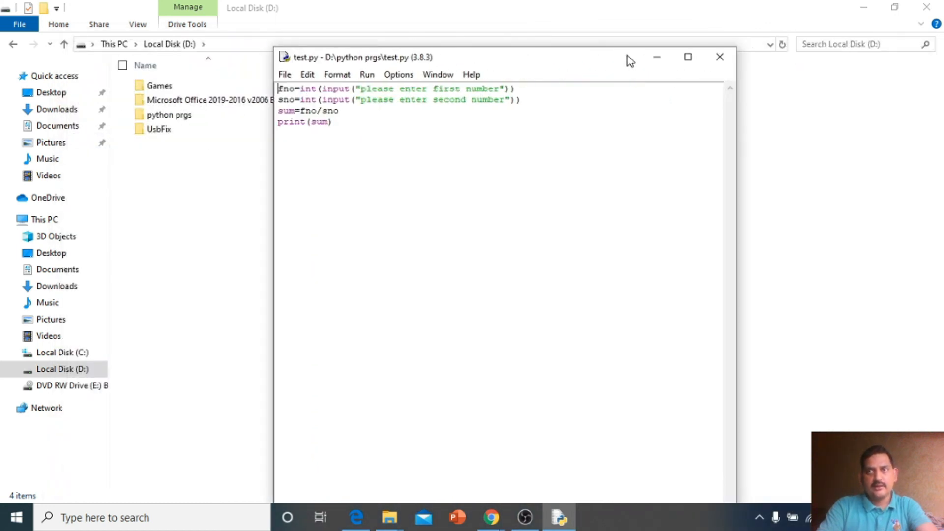
left_click(719, 58)
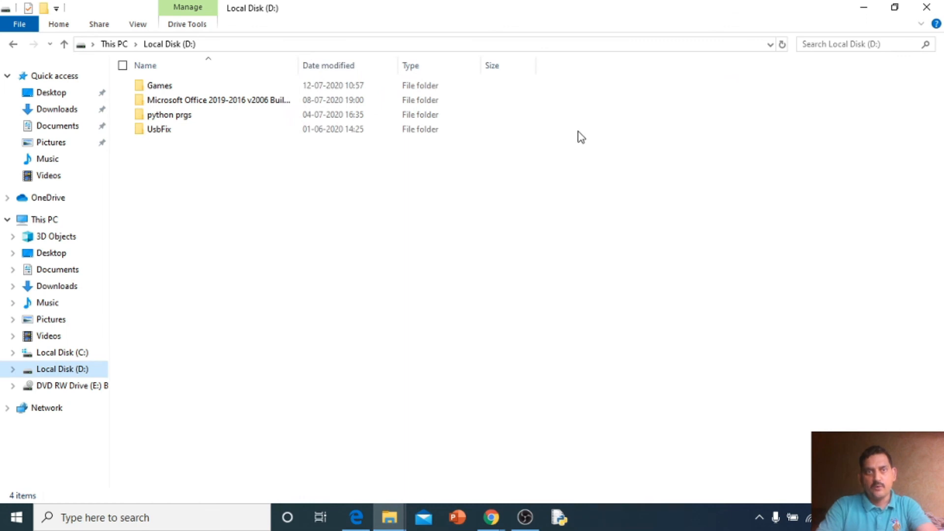